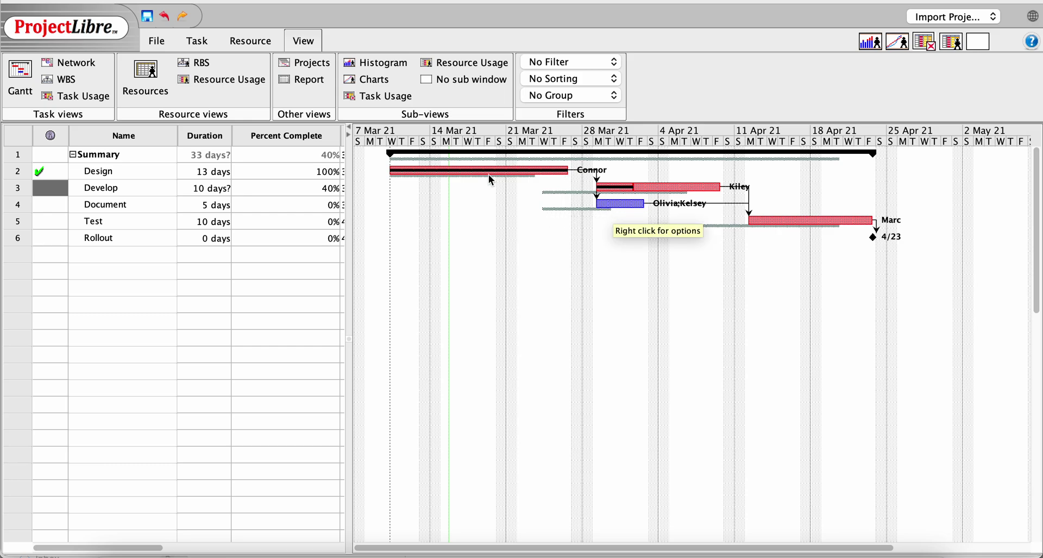
# - Switch from the Gantt chart to the Report view
pyautogui.moveTo(44, 174)
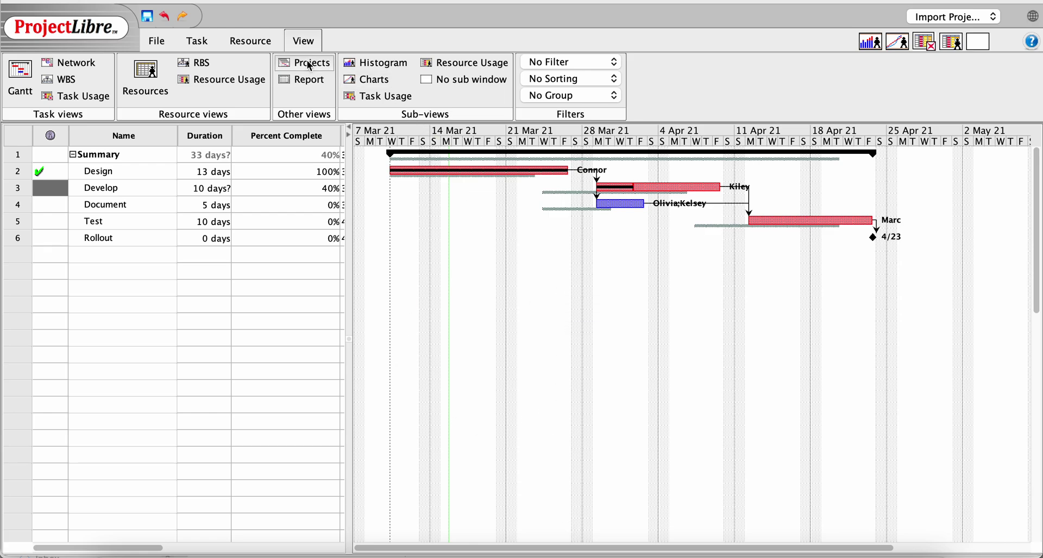
pyautogui.click(299, 79)
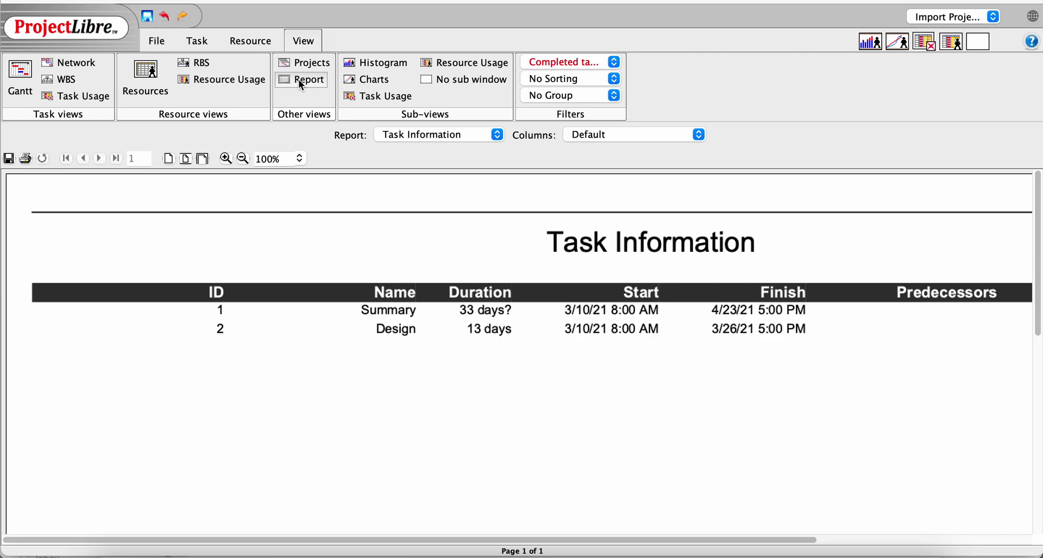
# - Set the filter to No Filter so all six tasks show, and display the Project Details report
pyautogui.click(571, 61)
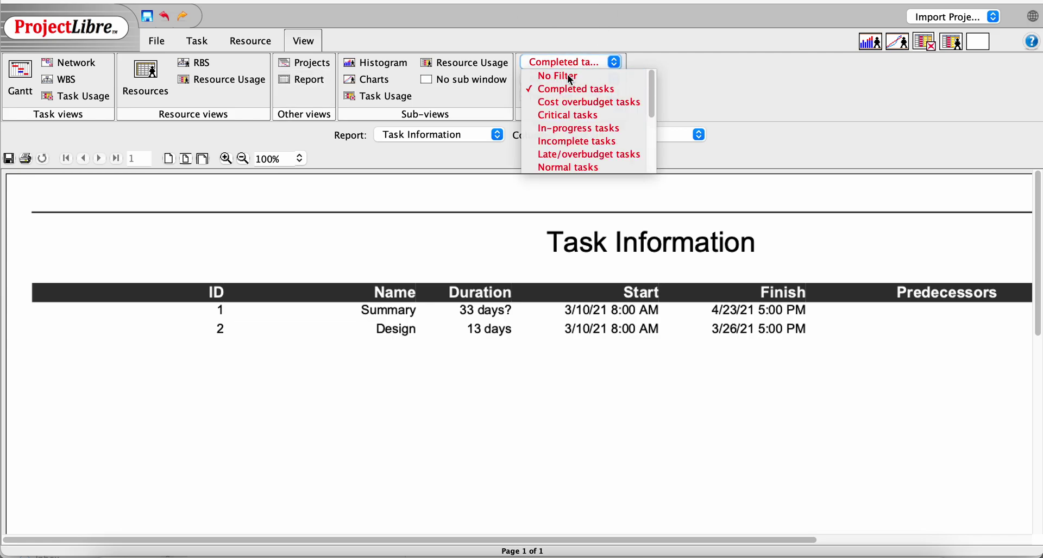
pyautogui.click(569, 78)
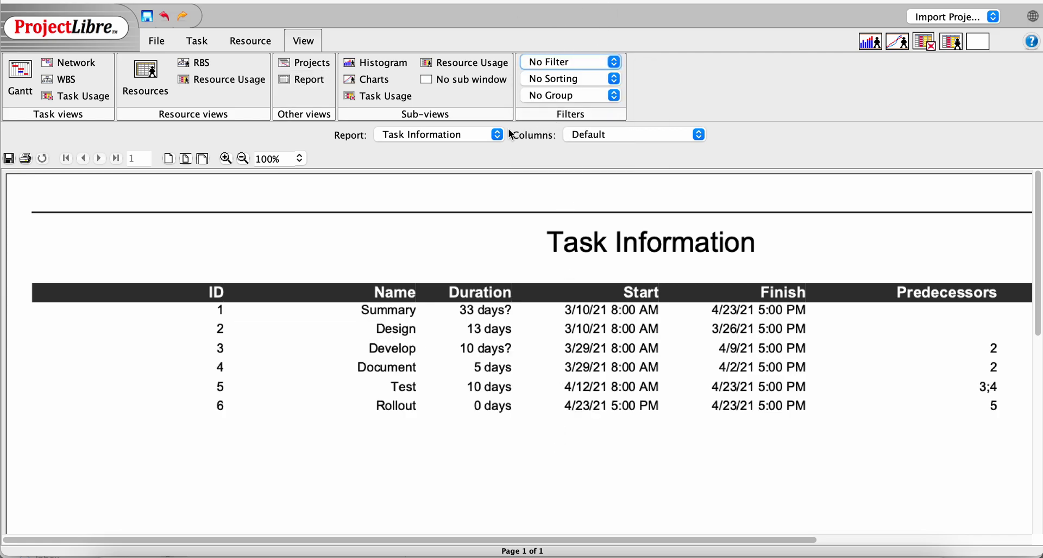
pyautogui.click(437, 135)
pyautogui.click(429, 104)
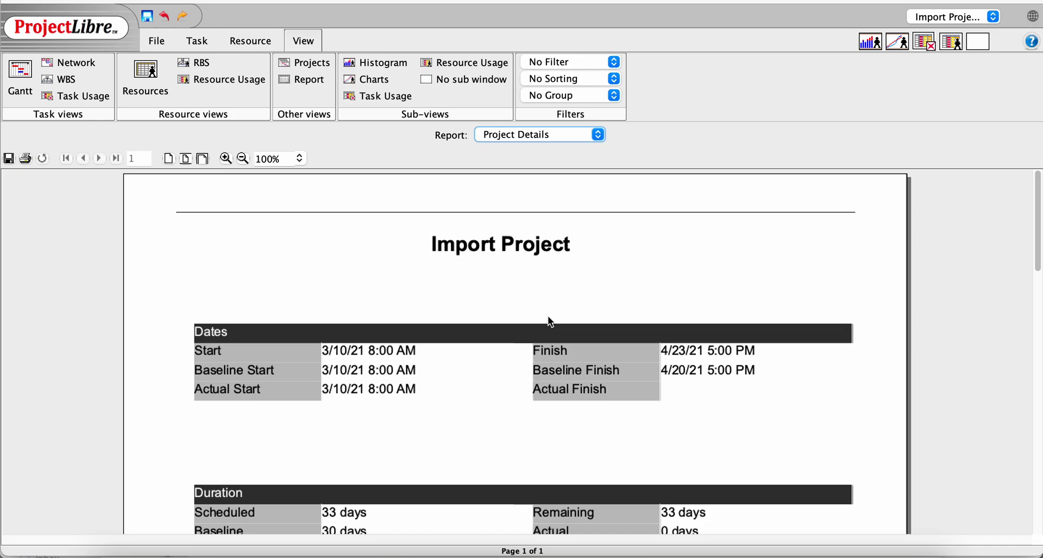
pyautogui.click(592, 134)
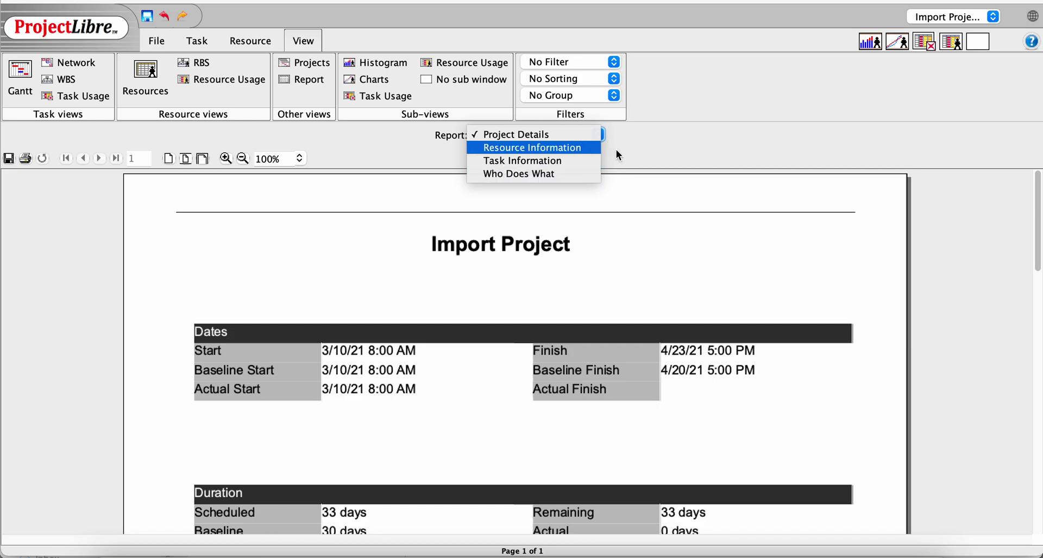
pyautogui.click(675, 148)
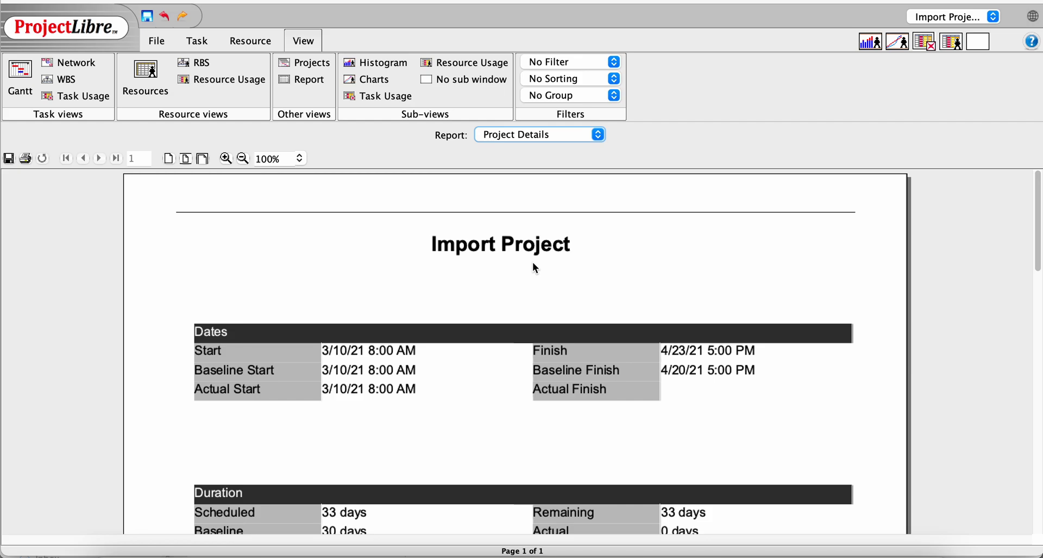
pyautogui.scroll(-3, 496, 334)
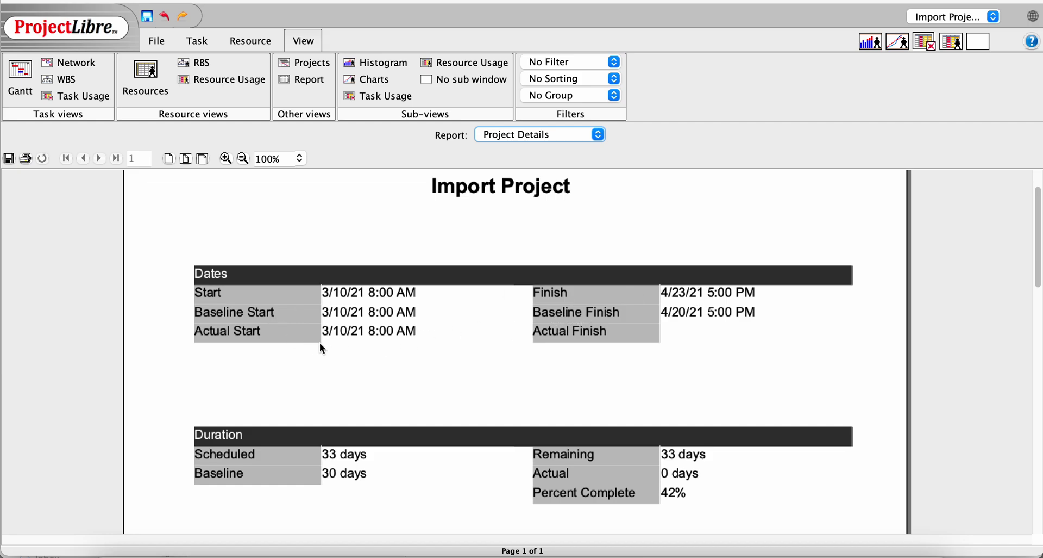
pyautogui.scroll(-4, 569, 343)
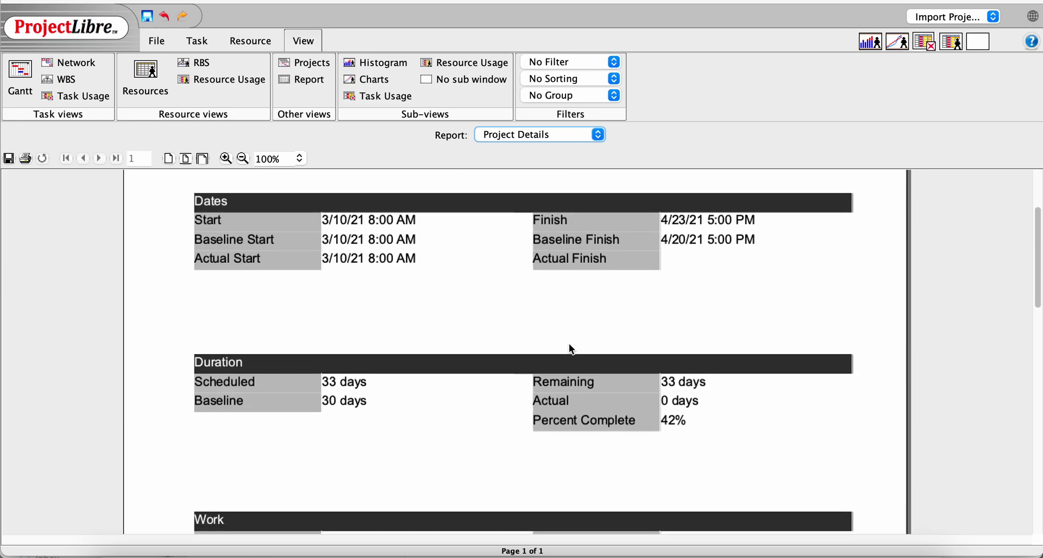
pyautogui.scroll(-2, 384, 416)
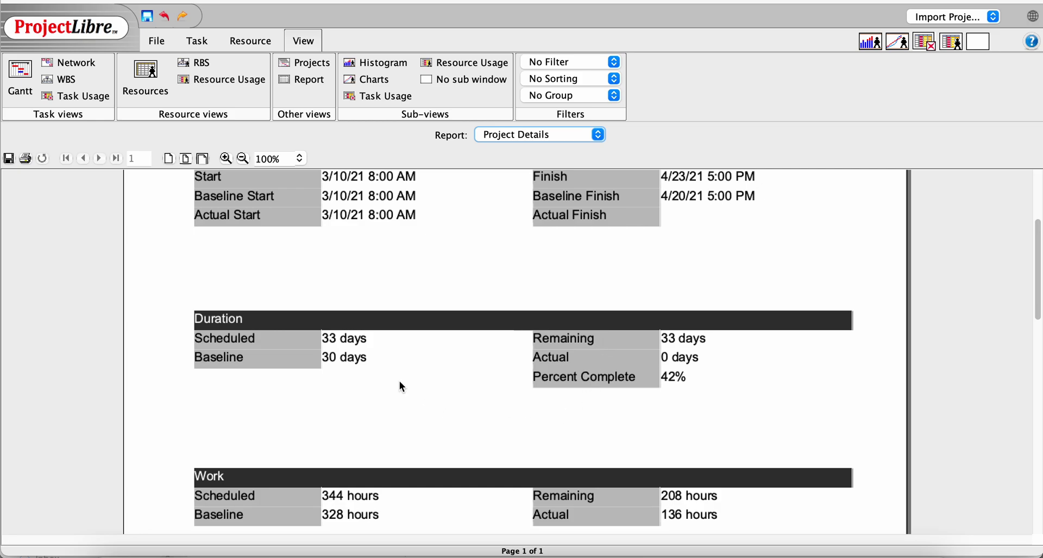
pyautogui.scroll(-7, 399, 381)
pyautogui.scroll(-6, 401, 385)
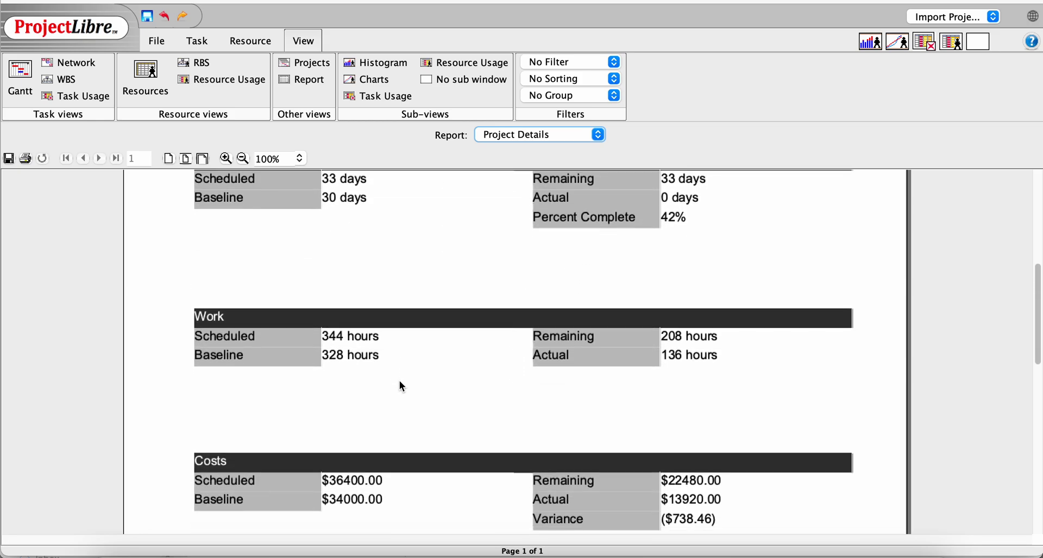
pyautogui.scroll(-2, 401, 385)
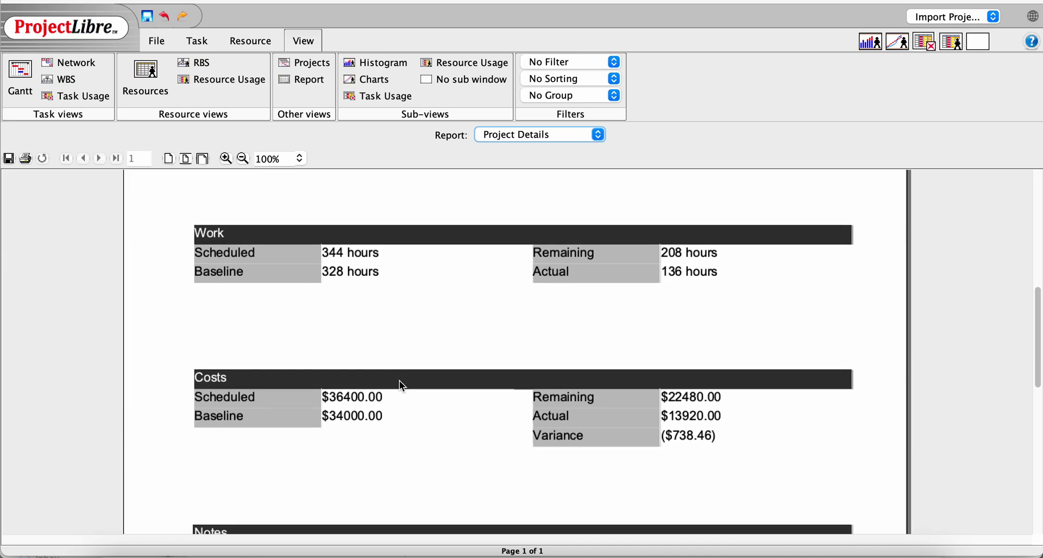
pyautogui.scroll(-8, 400, 384)
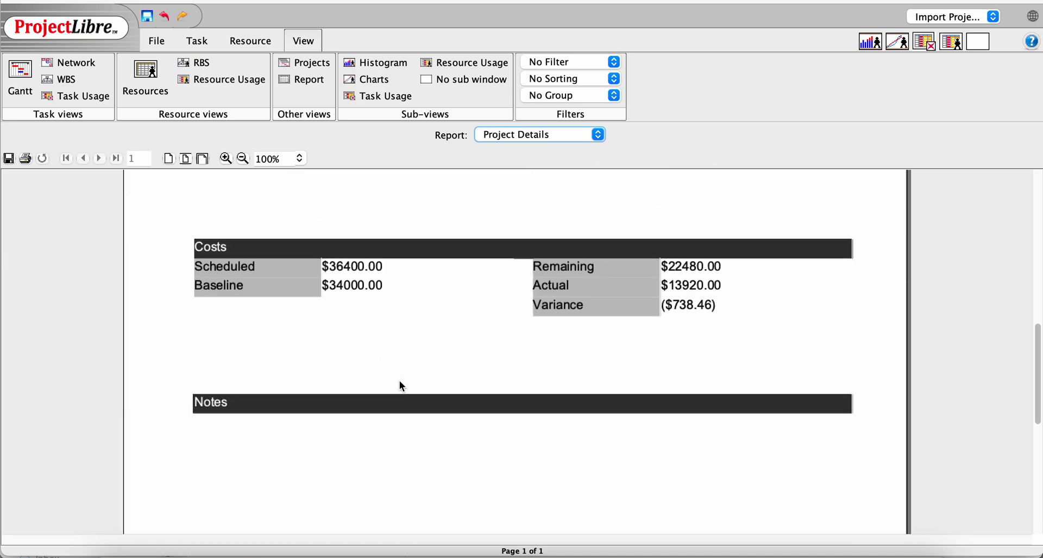
pyautogui.scroll(9, 401, 384)
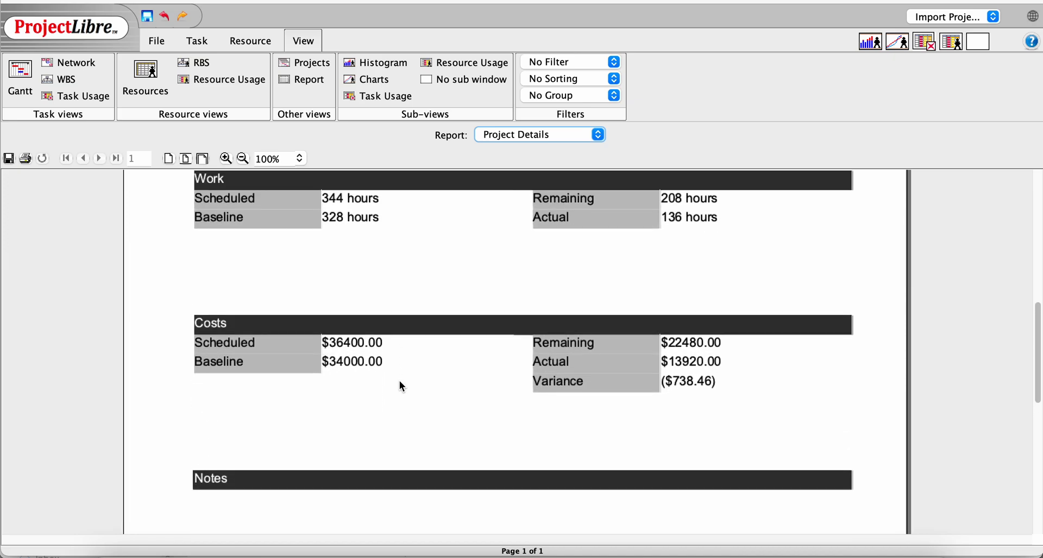
pyautogui.click(281, 158)
pyautogui.click(300, 160)
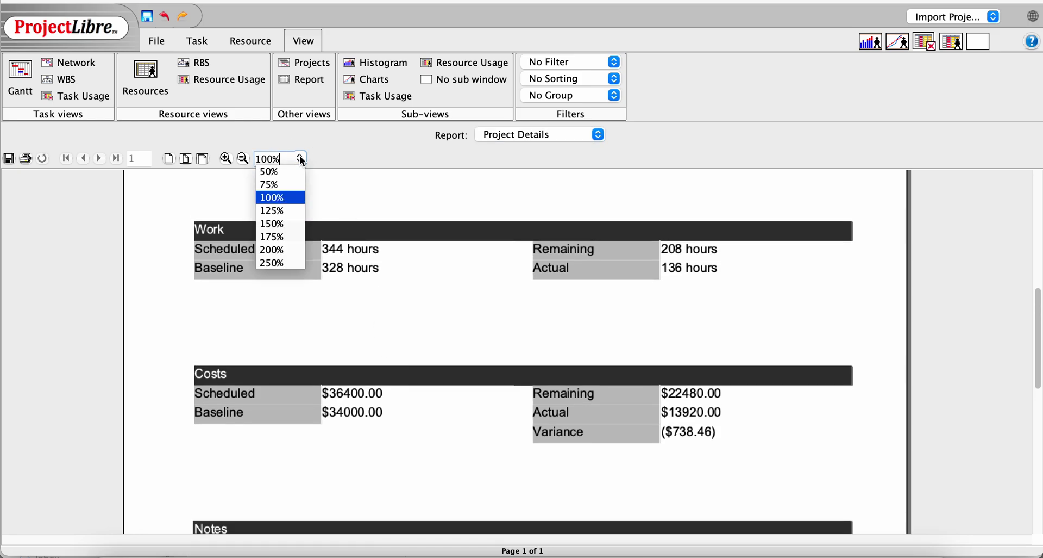
pyautogui.click(289, 183)
pyautogui.scroll(15, 373, 284)
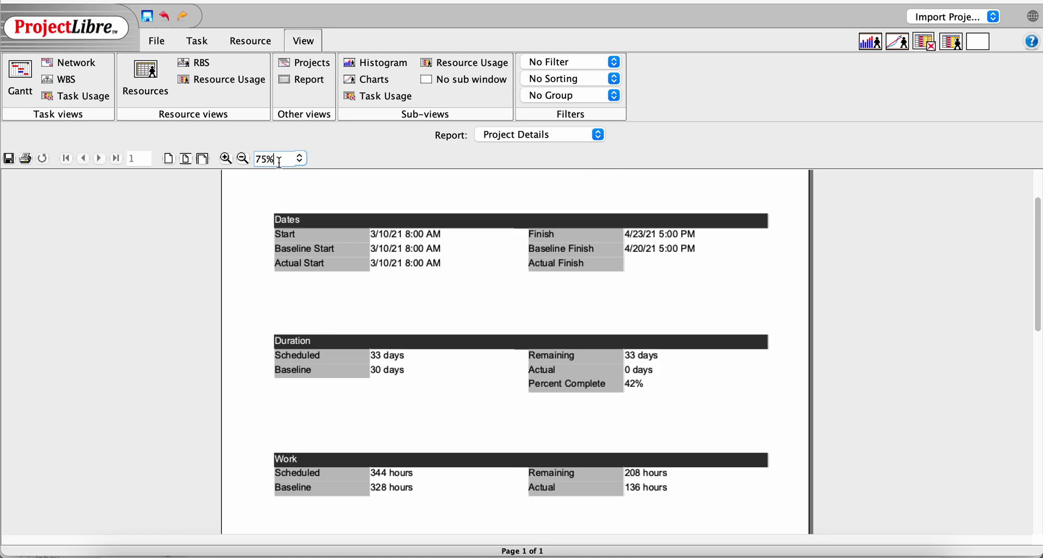
pyautogui.click(299, 157)
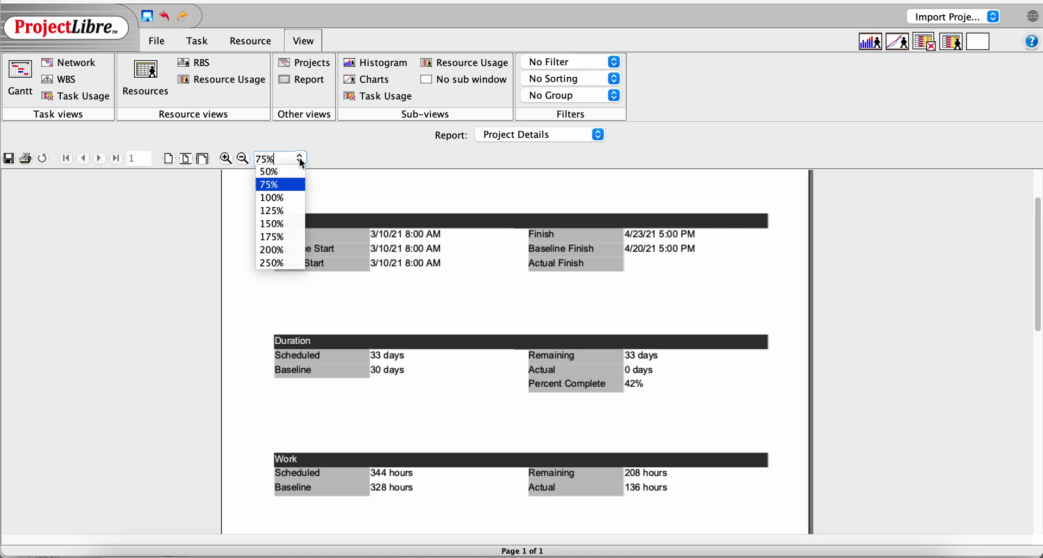
pyautogui.click(293, 197)
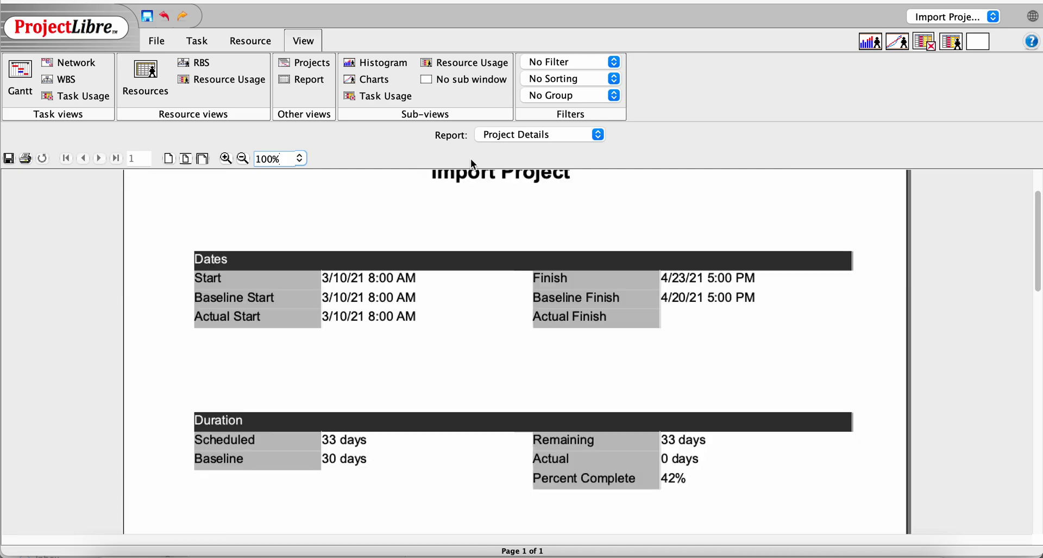
pyautogui.click(539, 134)
# - Show the Resource Information report and zoom the page to 75% so all columns fit
pyautogui.click(542, 147)
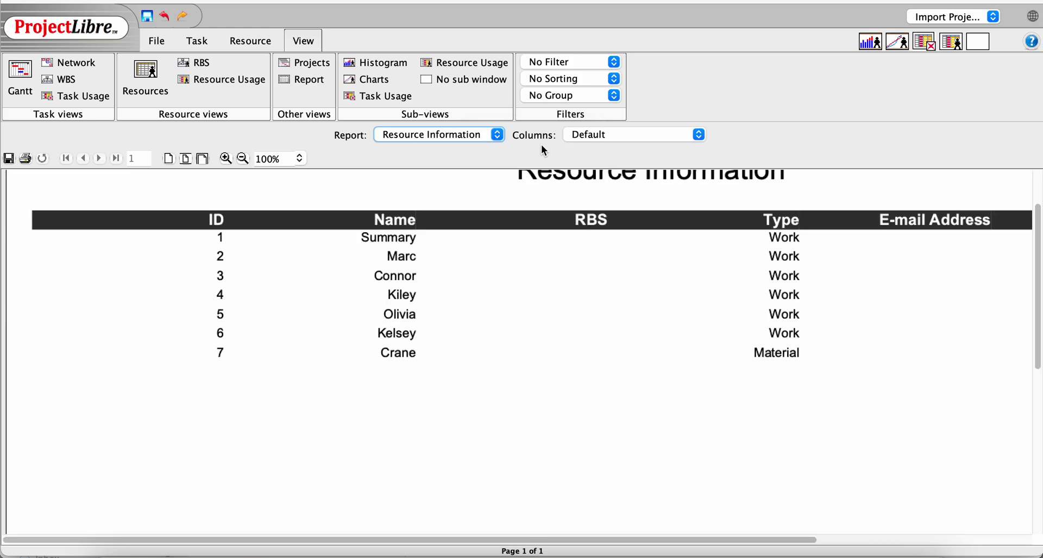
pyautogui.hscroll(5, 595, 269)
pyautogui.hscroll(3, 596, 274)
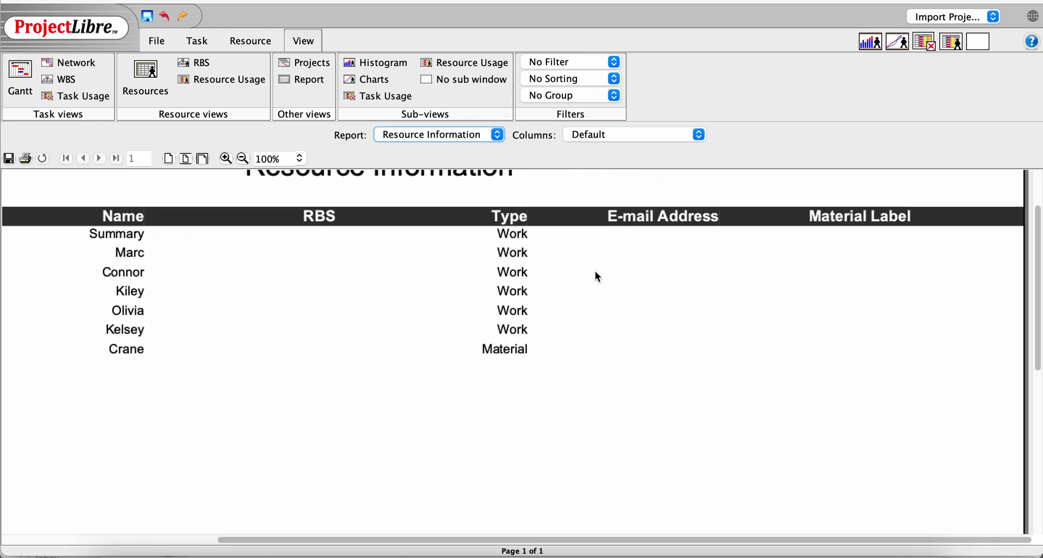
pyautogui.hscroll(-2, 596, 274)
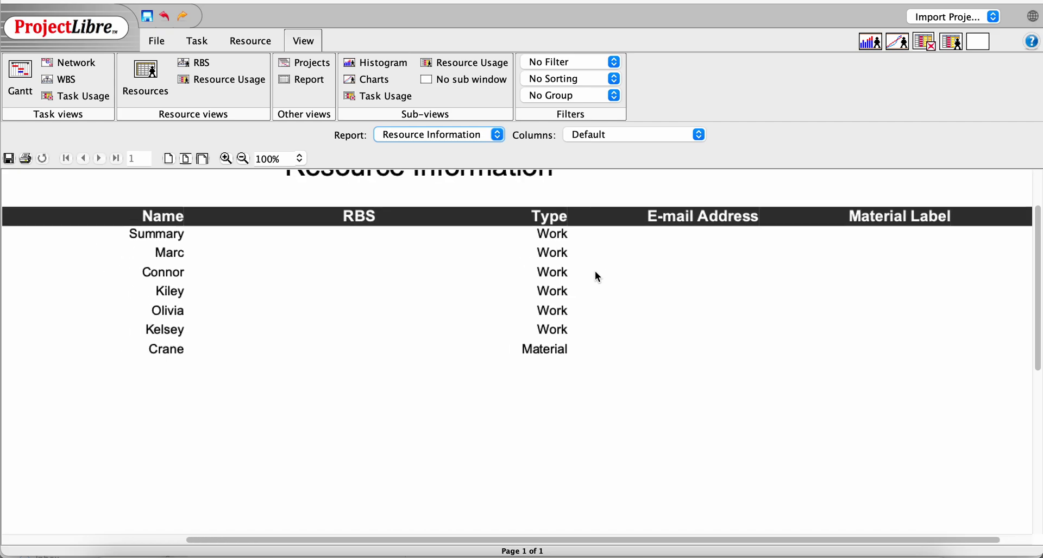
pyautogui.click(299, 158)
pyautogui.click(296, 185)
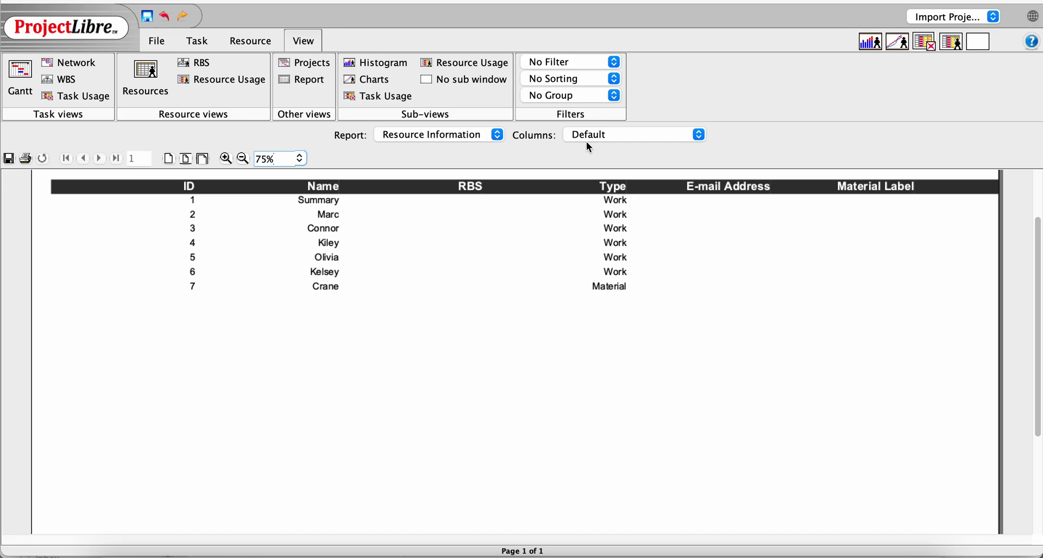
# - Preview the Earned Value, Earned Value - Cost and Earned Value - Schedule column sets
pyautogui.click(617, 135)
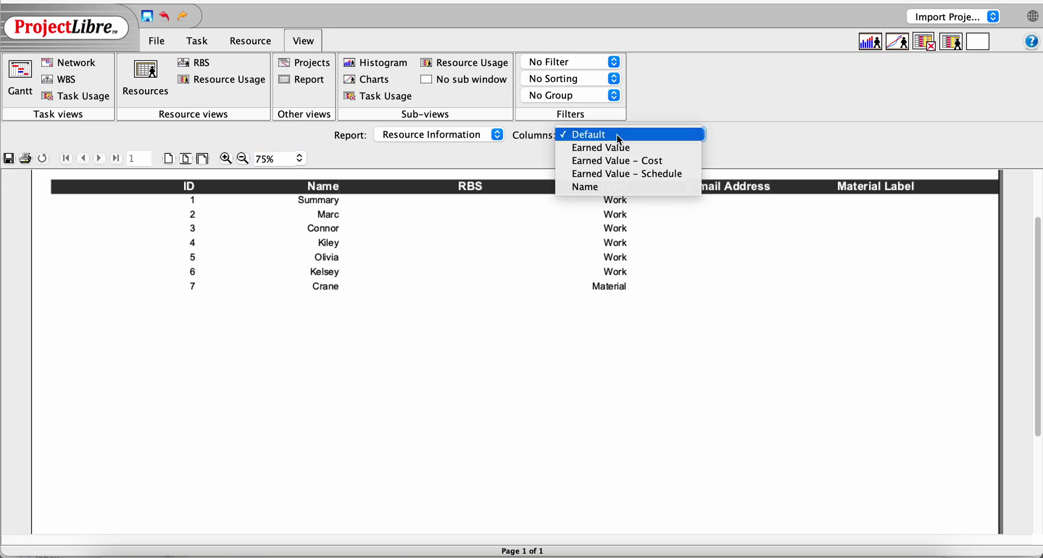
pyautogui.click(620, 145)
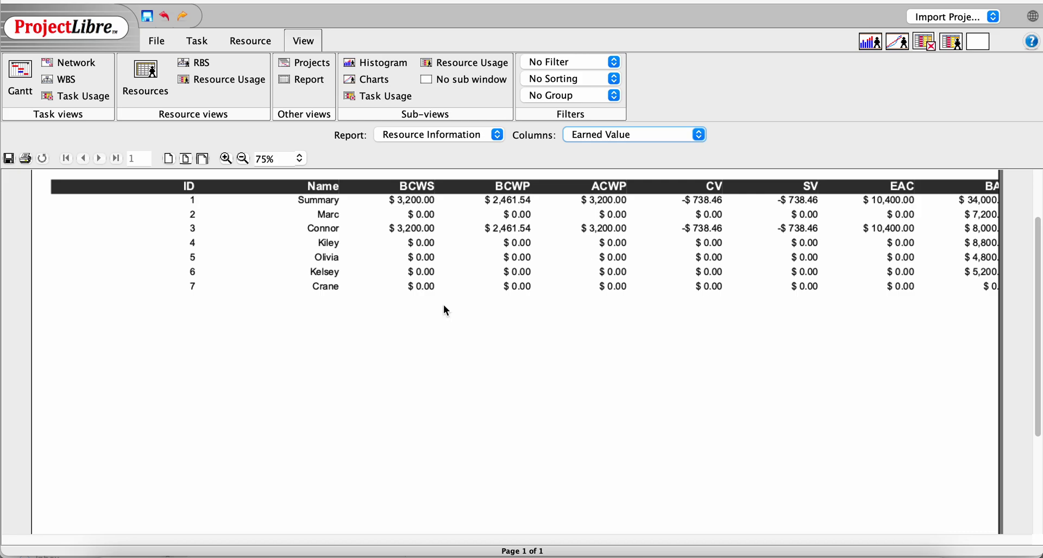
pyautogui.click(611, 135)
pyautogui.click(615, 148)
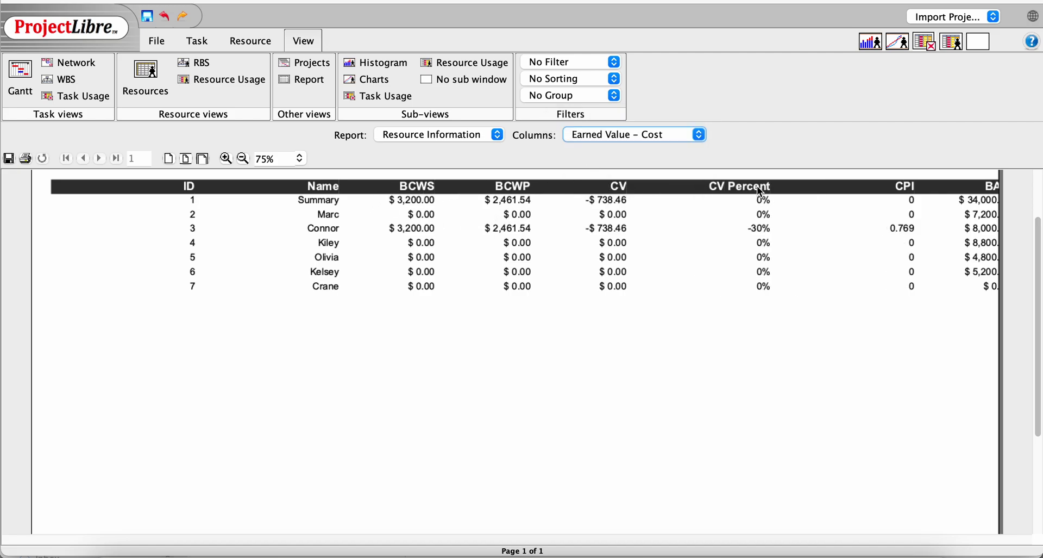
pyautogui.click(673, 133)
pyautogui.click(673, 148)
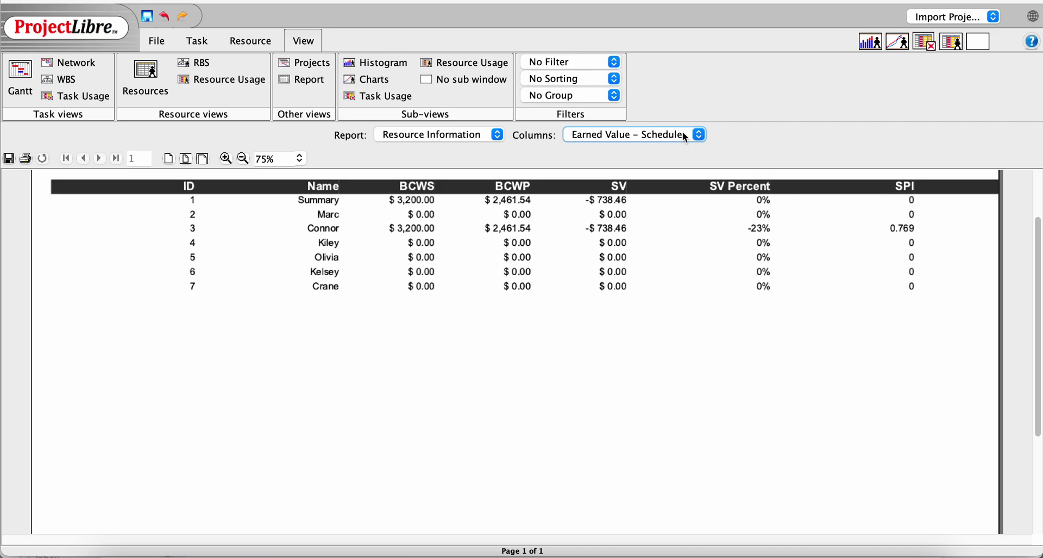
# - Try the Name-only column set, then restore the Default report columns
pyautogui.click(663, 133)
pyautogui.click(652, 148)
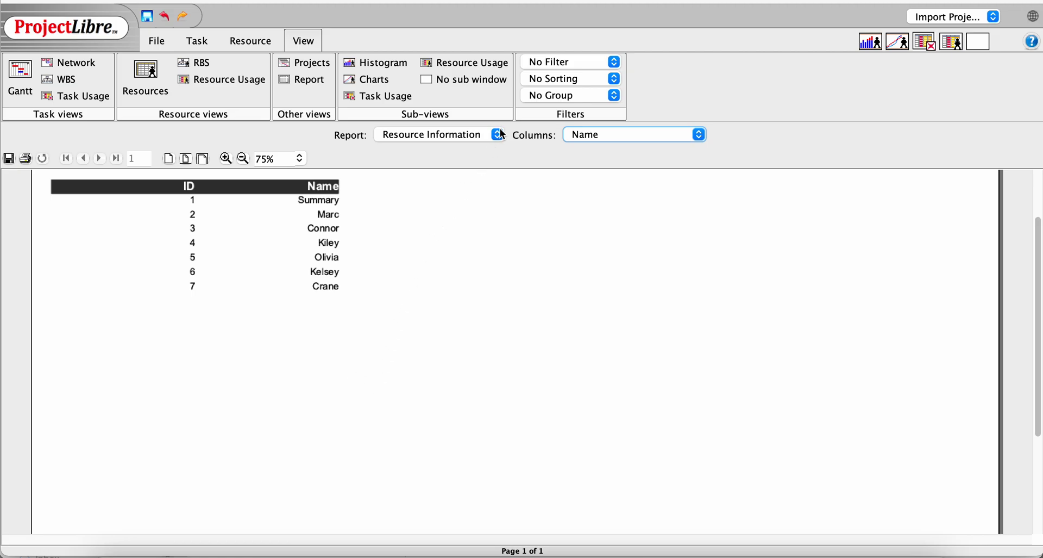
pyautogui.click(586, 136)
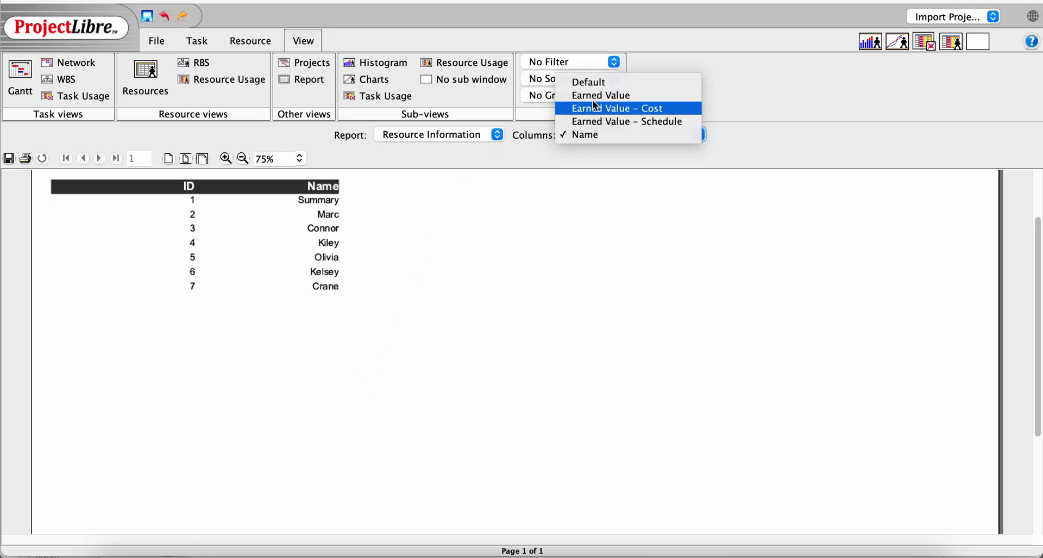
pyautogui.click(592, 86)
pyautogui.click(577, 65)
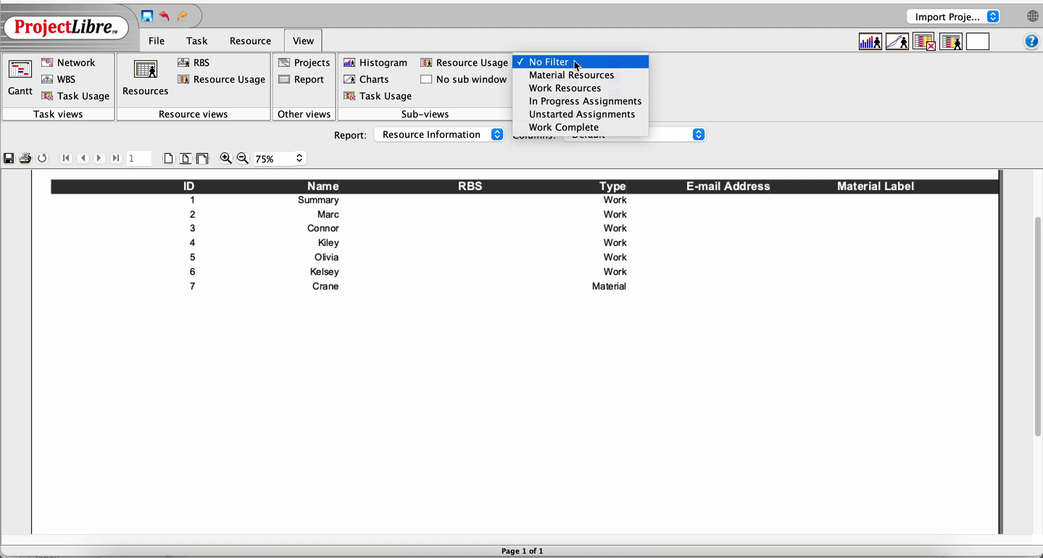
# - Filter resources by Material Resources, Work Resources, In Progress Assignments, then Work Complete
pyautogui.click(575, 75)
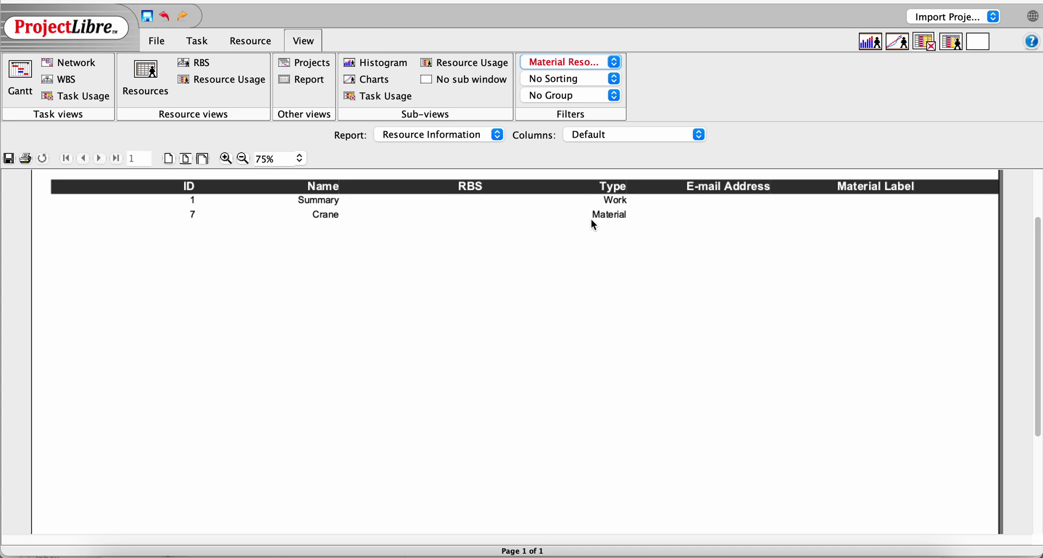
pyautogui.click(569, 64)
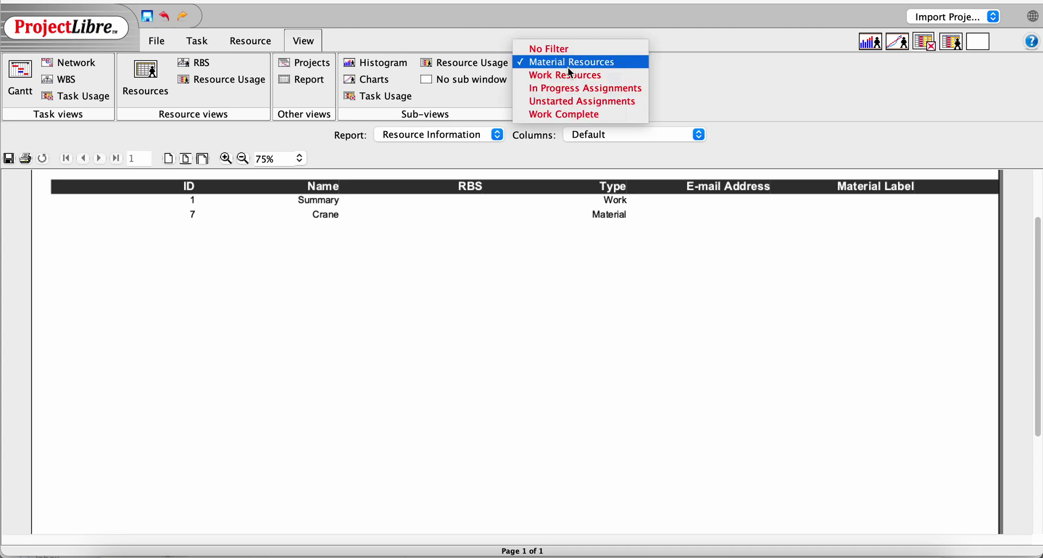
pyautogui.click(572, 75)
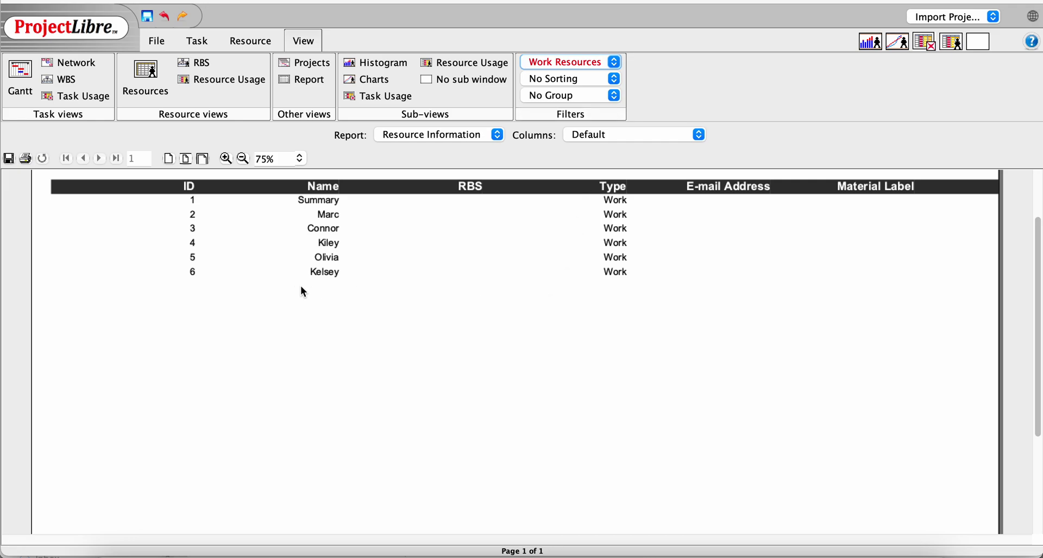
pyautogui.click(538, 63)
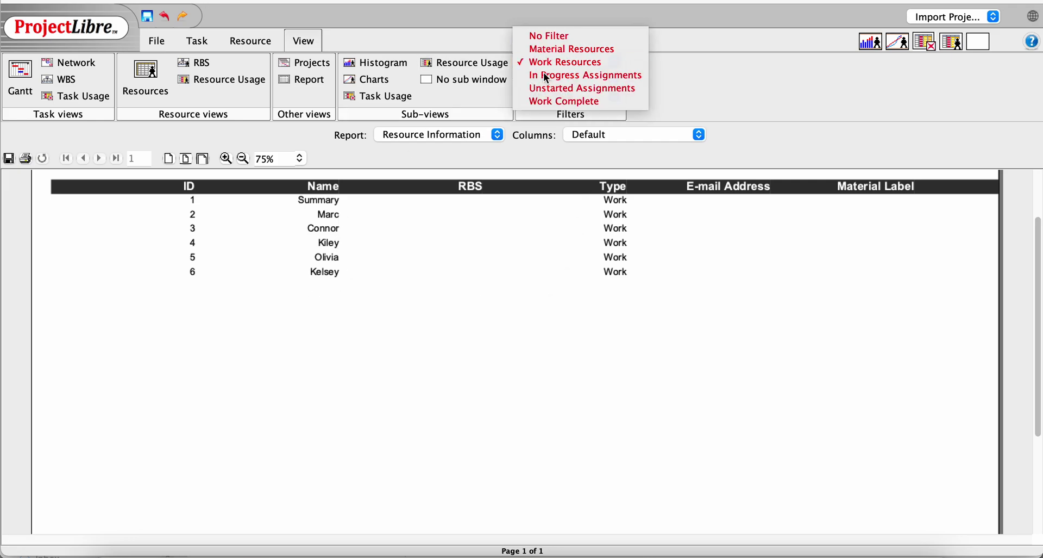
pyautogui.click(545, 75)
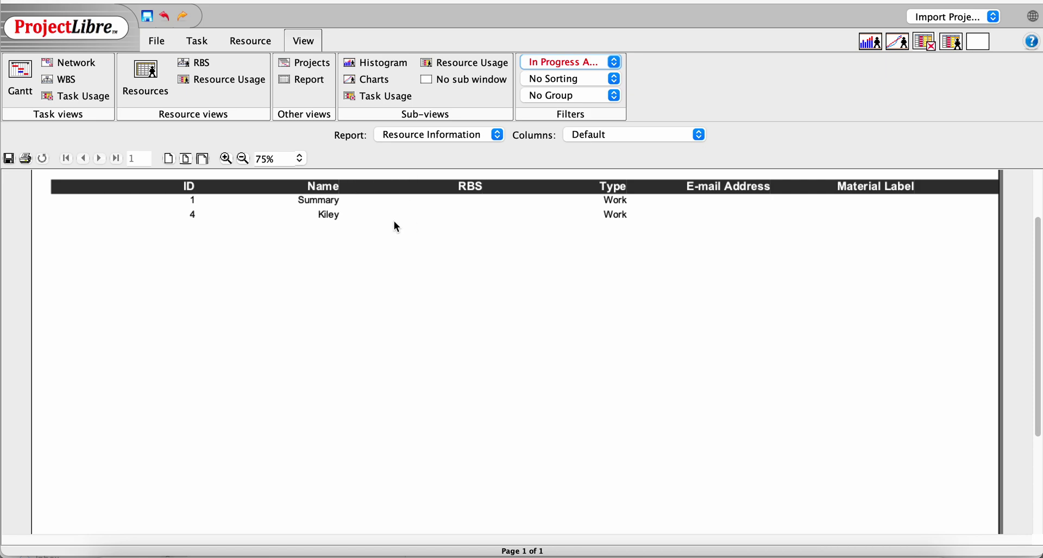
pyautogui.click(548, 61)
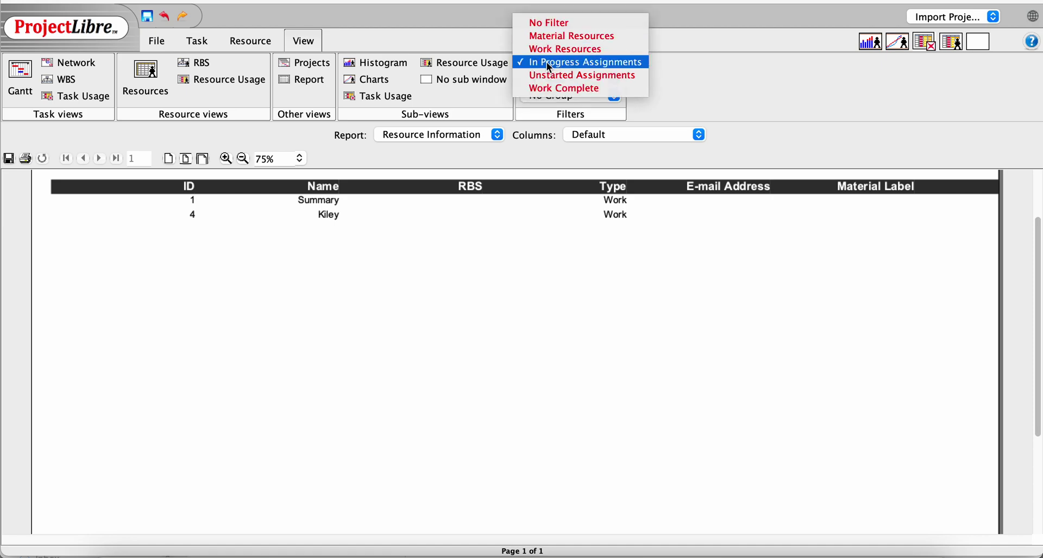
pyautogui.click(553, 88)
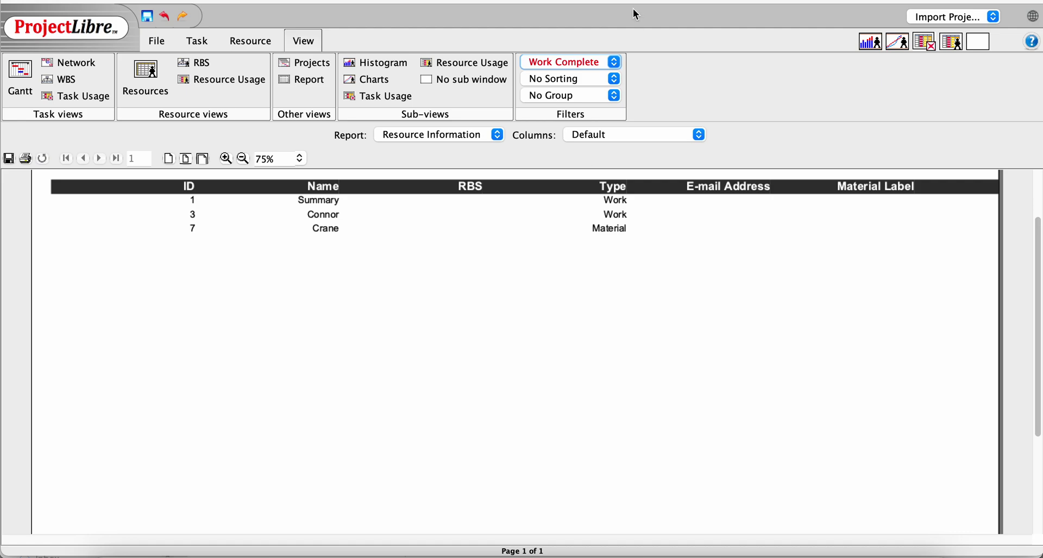
# - Keep the report ungrouped, apply Unstarted Assignments, and switch to the Task Information report
pyautogui.click(566, 96)
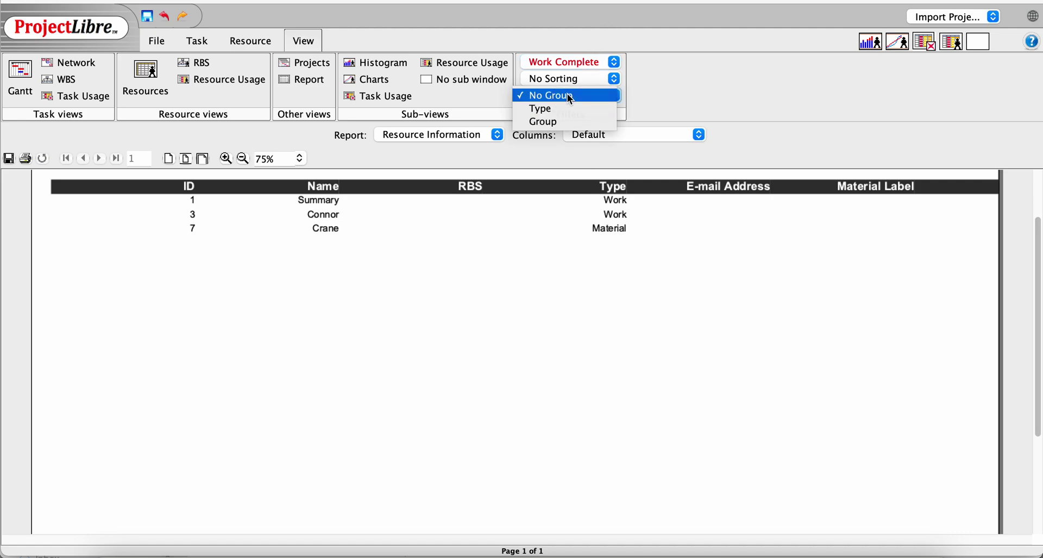
pyautogui.click(668, 66)
pyautogui.click(585, 62)
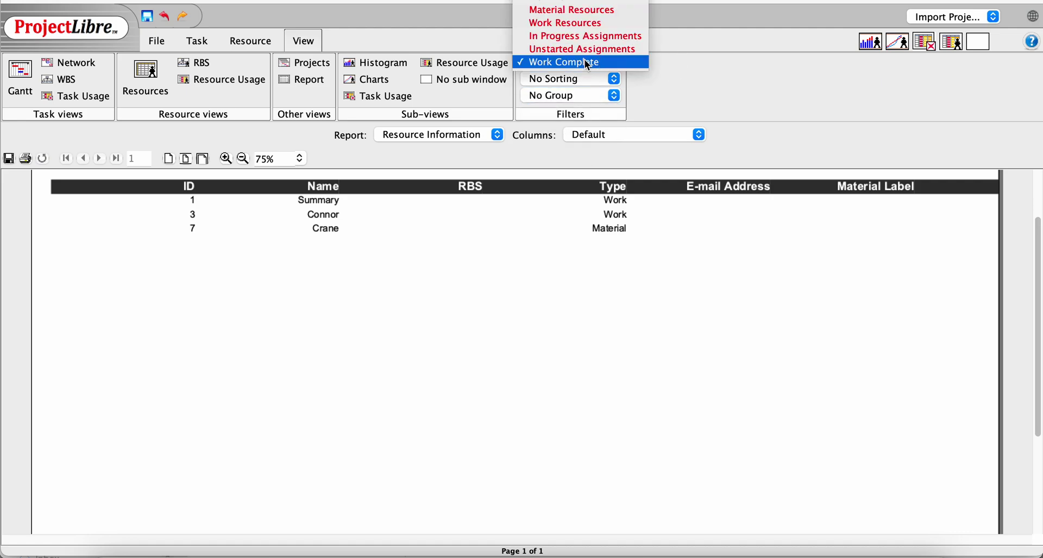
pyautogui.click(574, 50)
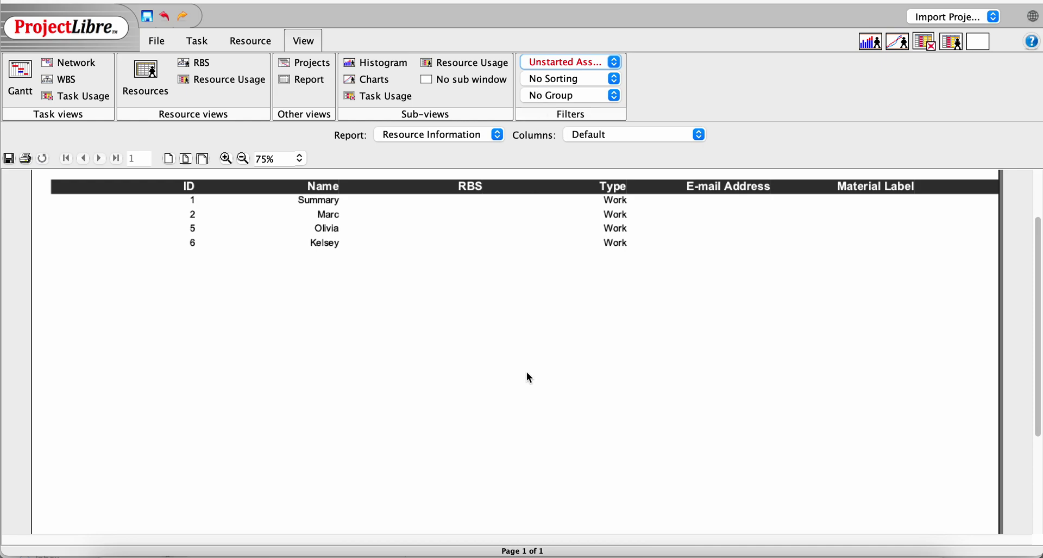
pyautogui.click(428, 135)
pyautogui.click(435, 146)
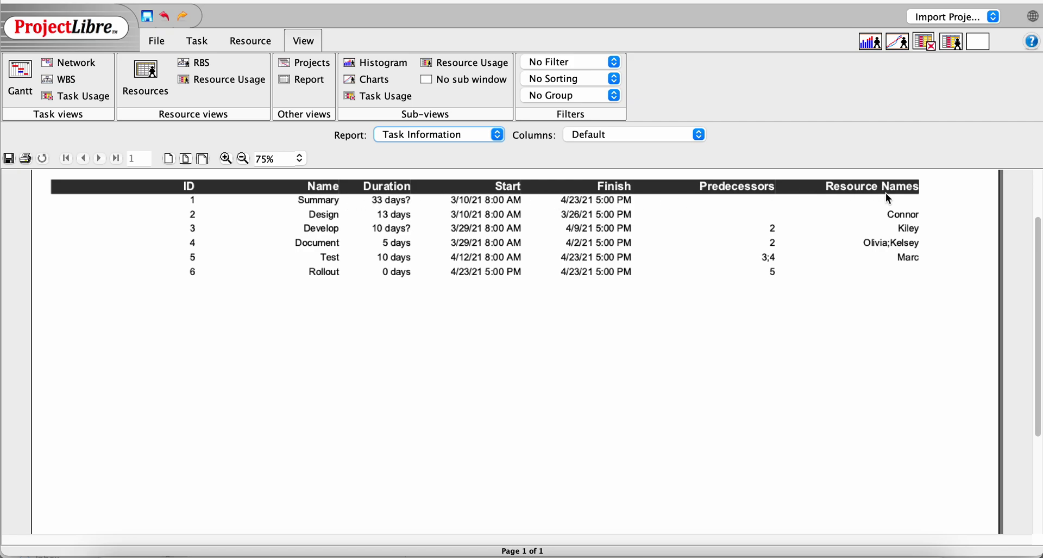
# - Switch the Task Information report's columns to the Baseline set
pyautogui.click(641, 136)
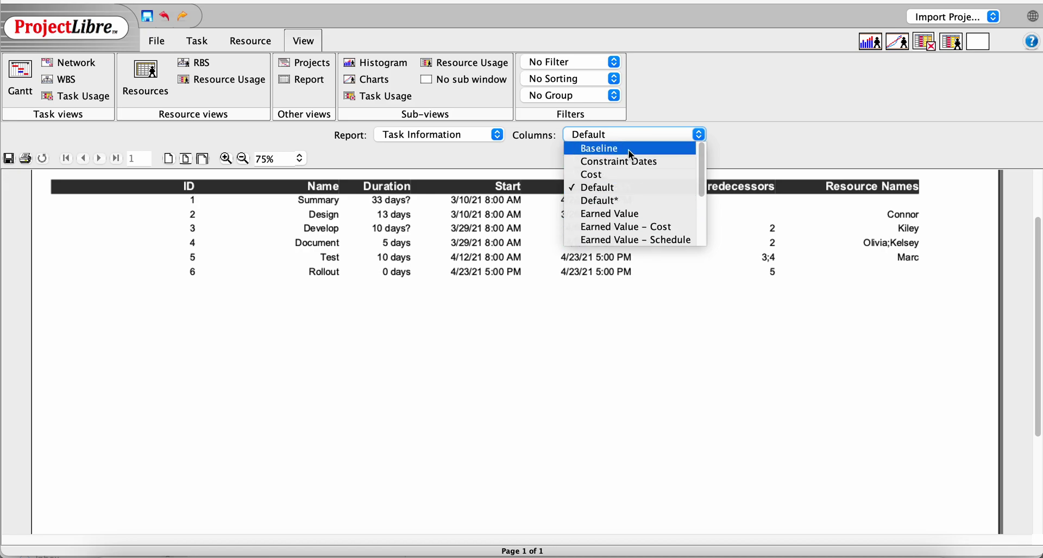
pyautogui.click(628, 148)
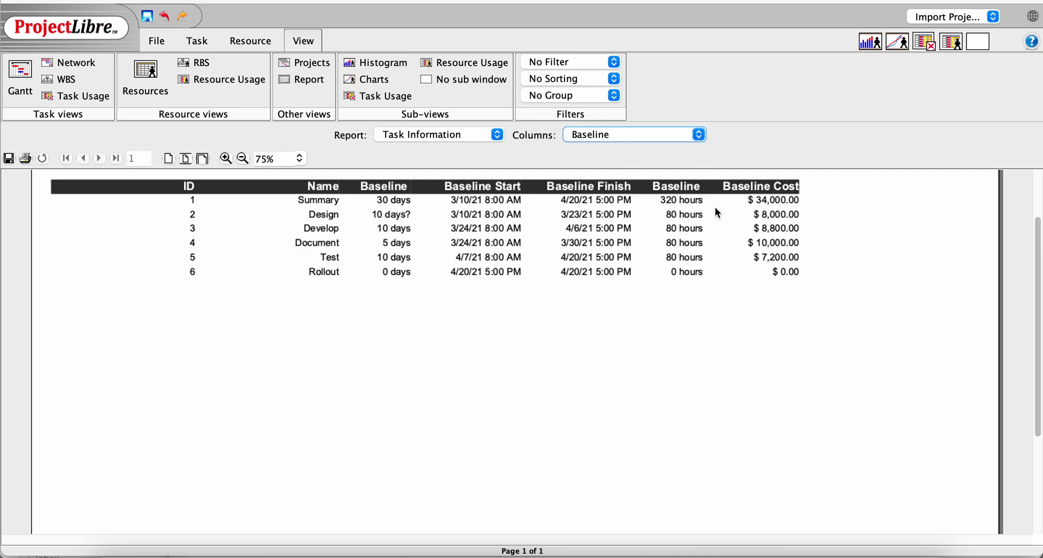
# - Try other task column sets such as Constraint Dates, then return to Default columns
pyautogui.click(624, 137)
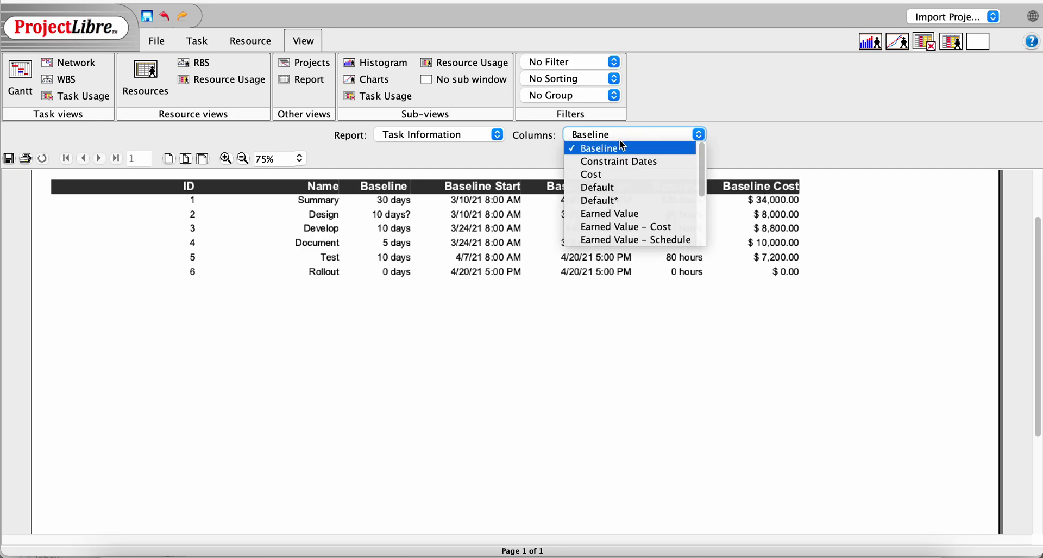
pyautogui.click(624, 163)
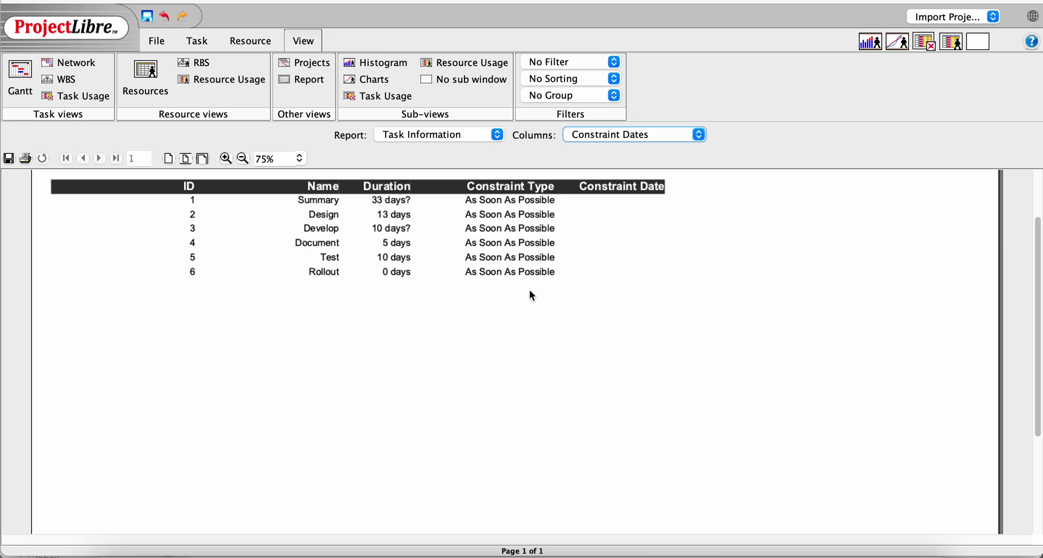
pyautogui.click(609, 139)
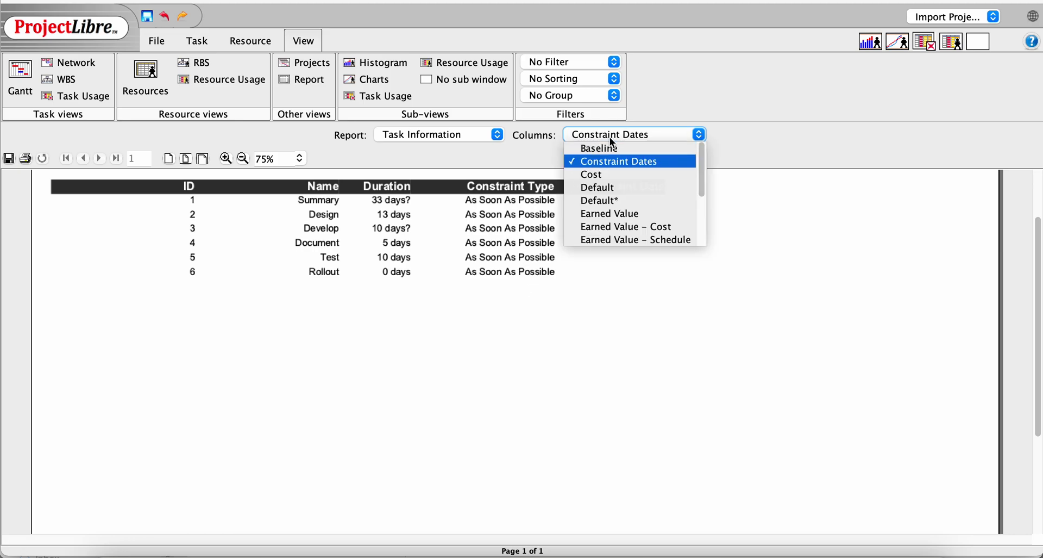
pyautogui.click(615, 174)
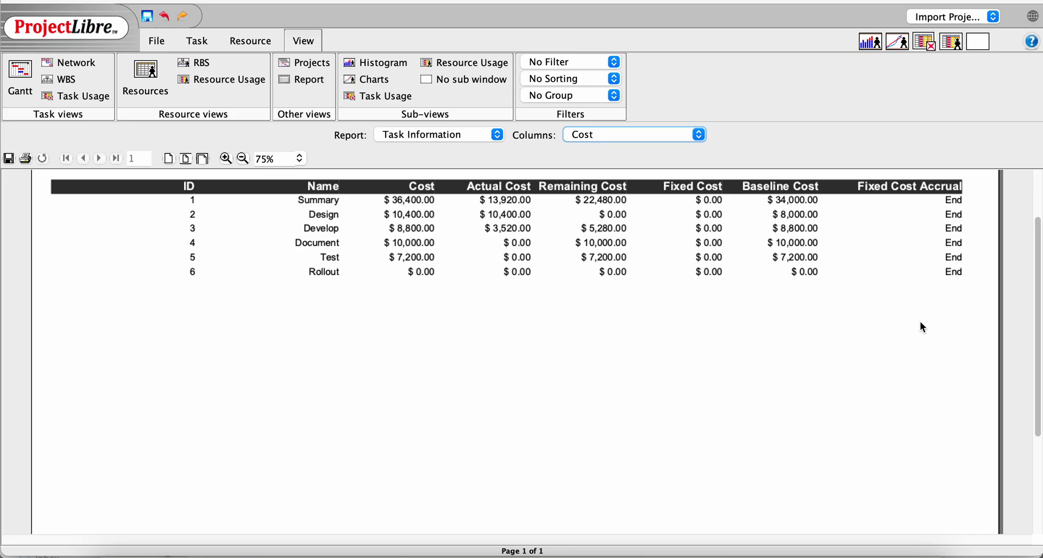
pyautogui.click(639, 131)
pyautogui.click(633, 187)
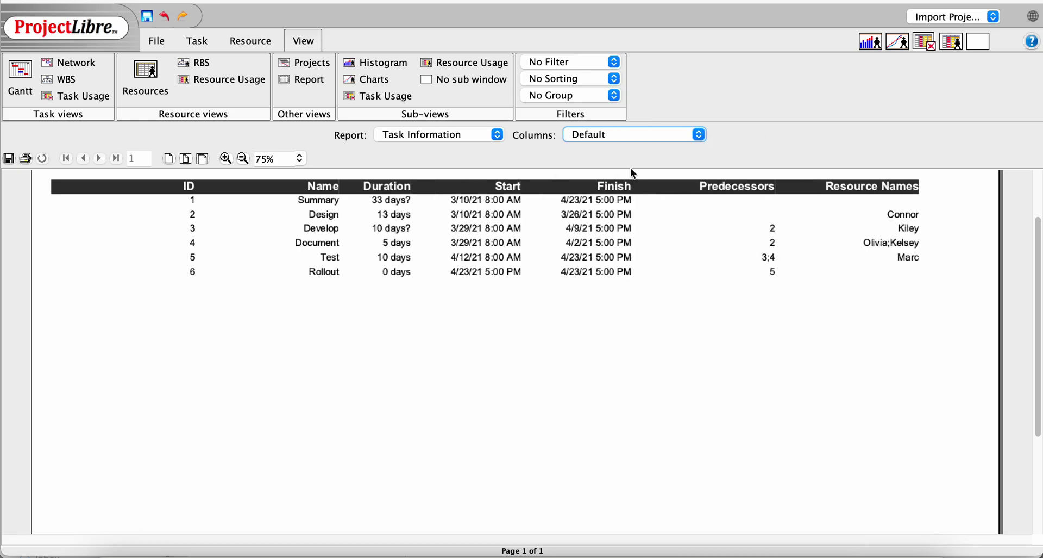
# - Cycle the task columns through Earned Value, Earned Value - Cost, then Earned Value - Schedule
pyautogui.click(621, 136)
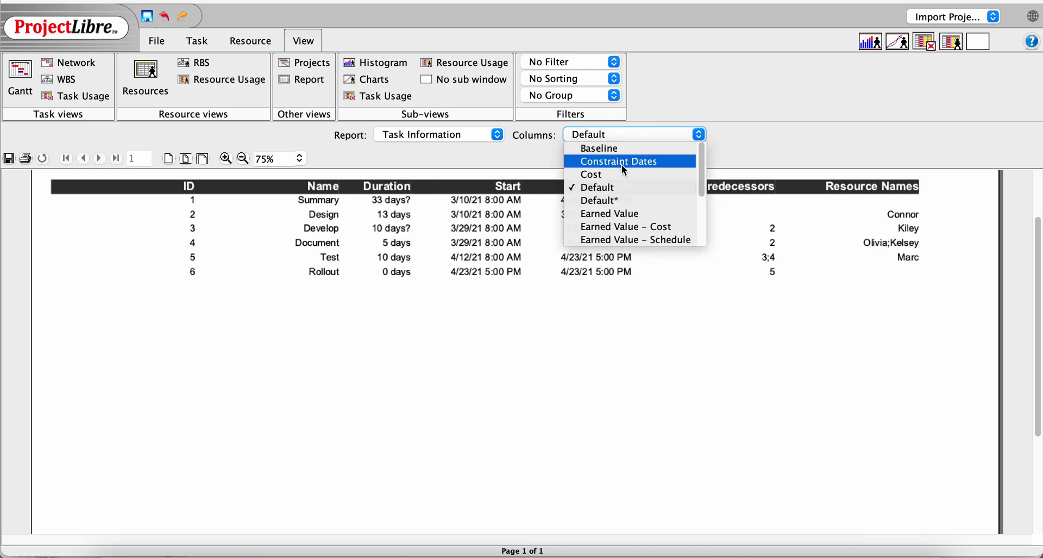
pyautogui.click(628, 213)
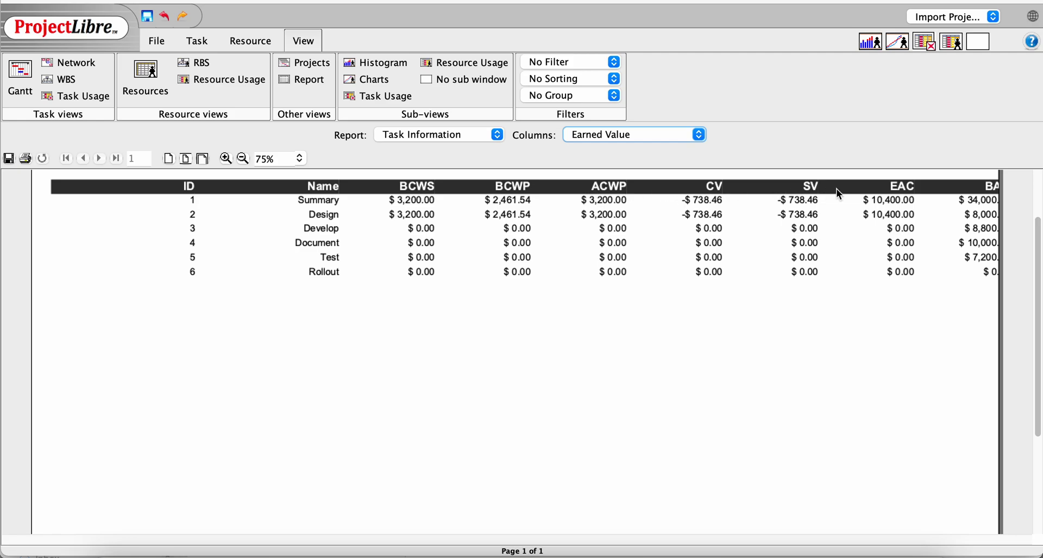
pyautogui.click(681, 139)
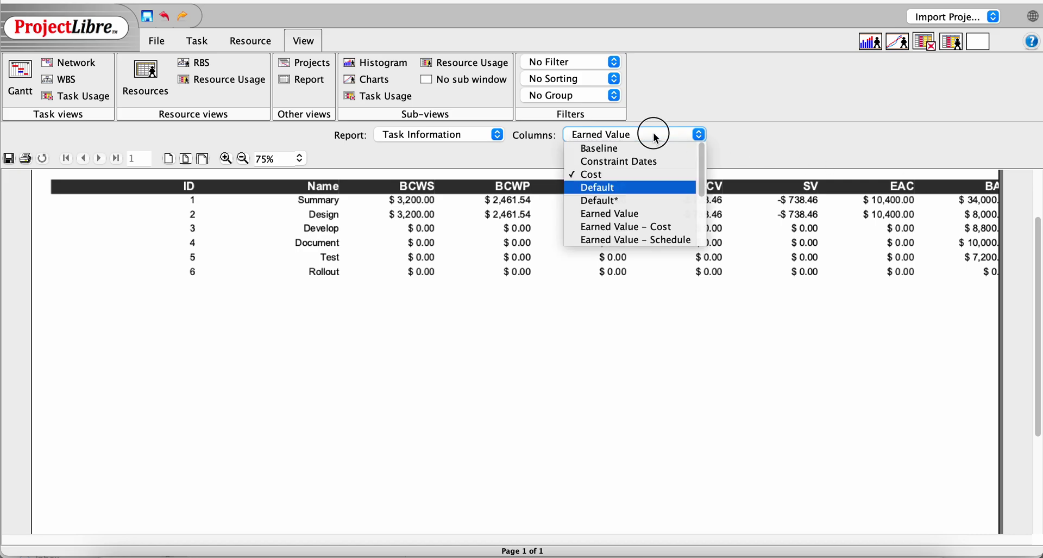
pyautogui.click(659, 227)
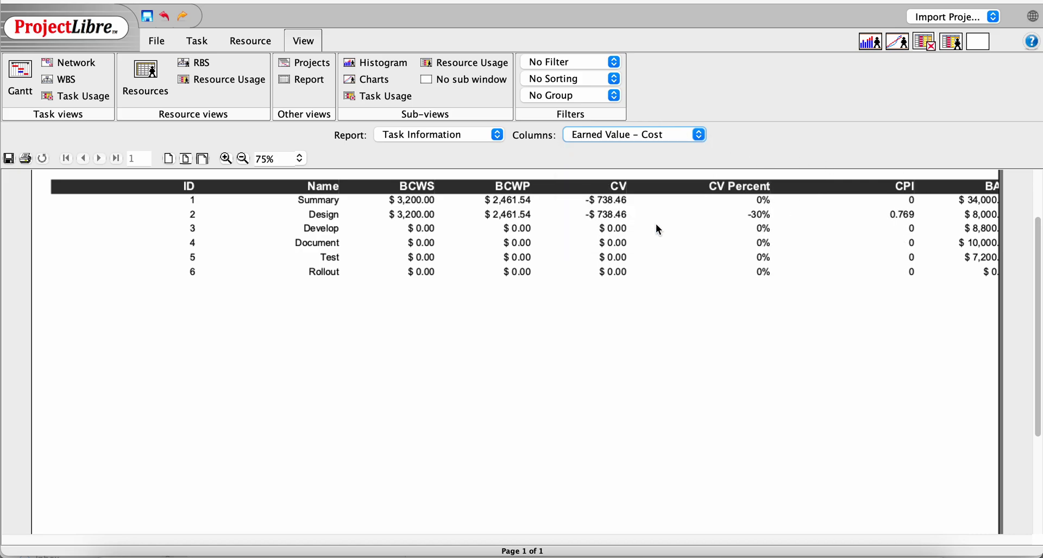
pyautogui.click(600, 134)
pyautogui.click(614, 237)
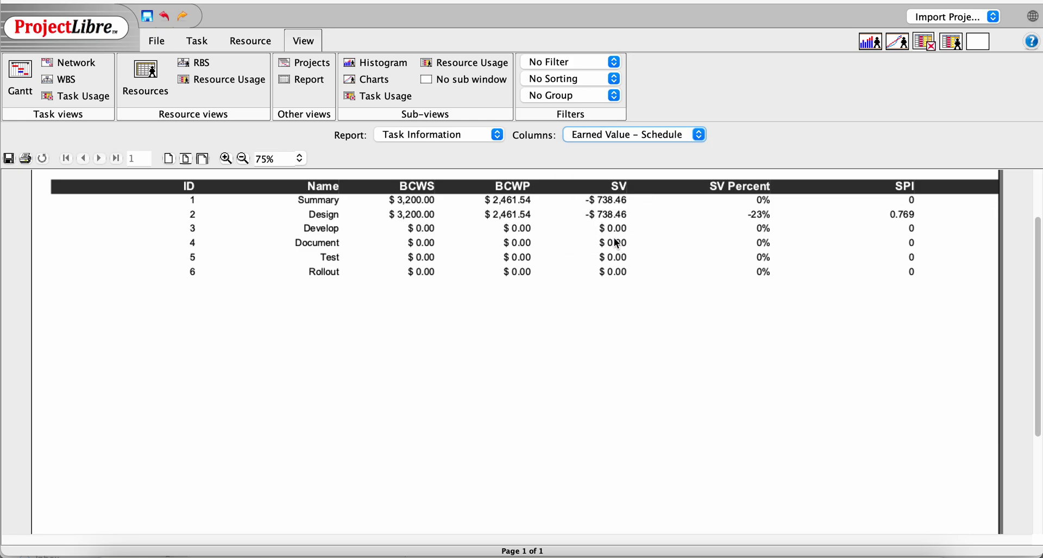
pyautogui.click(425, 139)
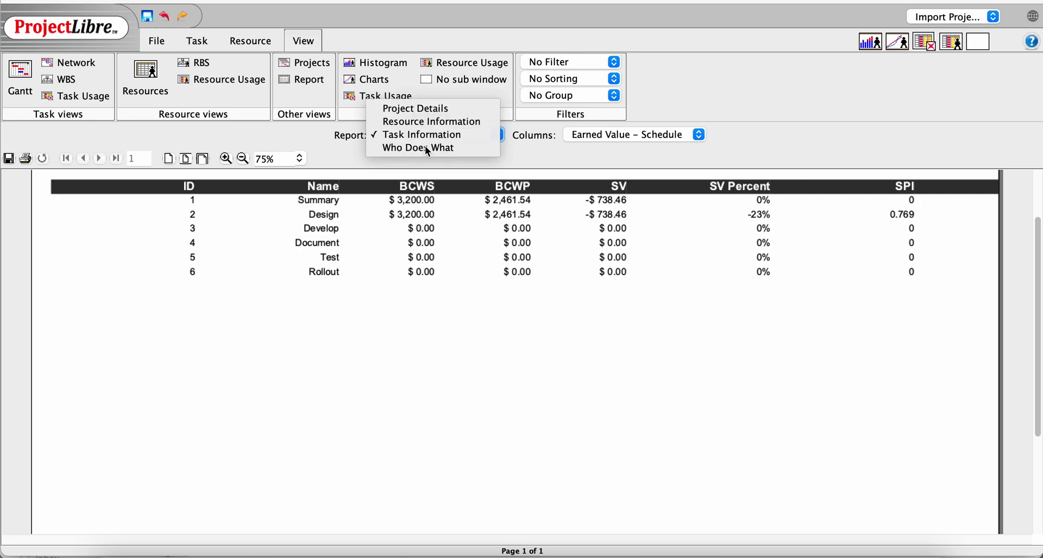
# - Show the Who Does What report and try the Assigned Resources and Name and Id columns
pyautogui.click(425, 145)
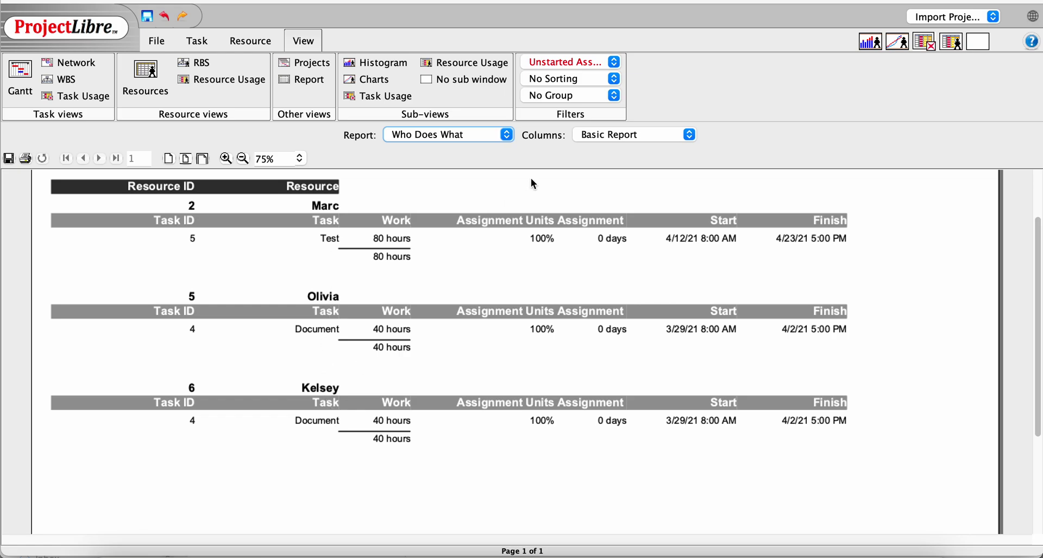
pyautogui.click(618, 136)
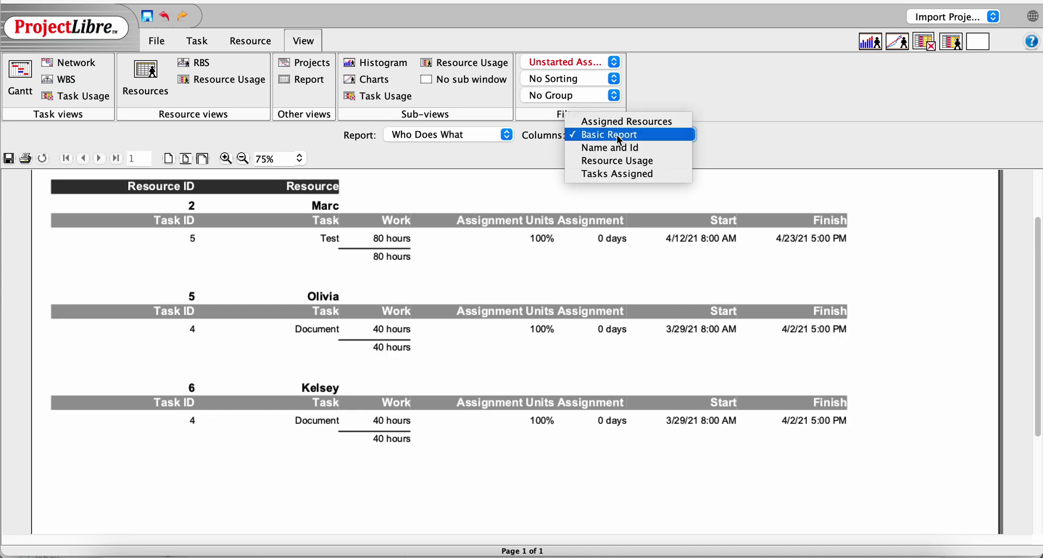
pyautogui.click(611, 121)
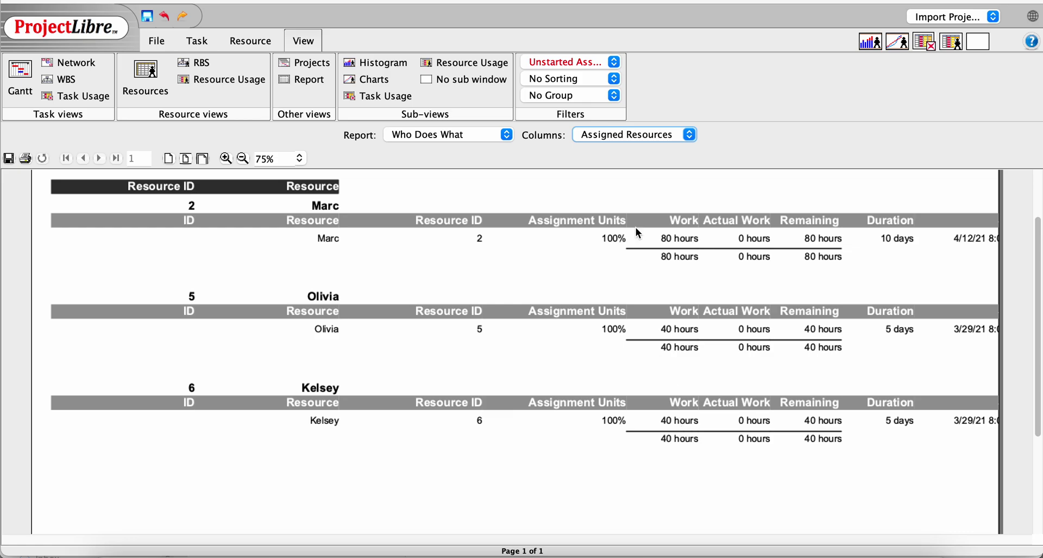
pyautogui.click(619, 135)
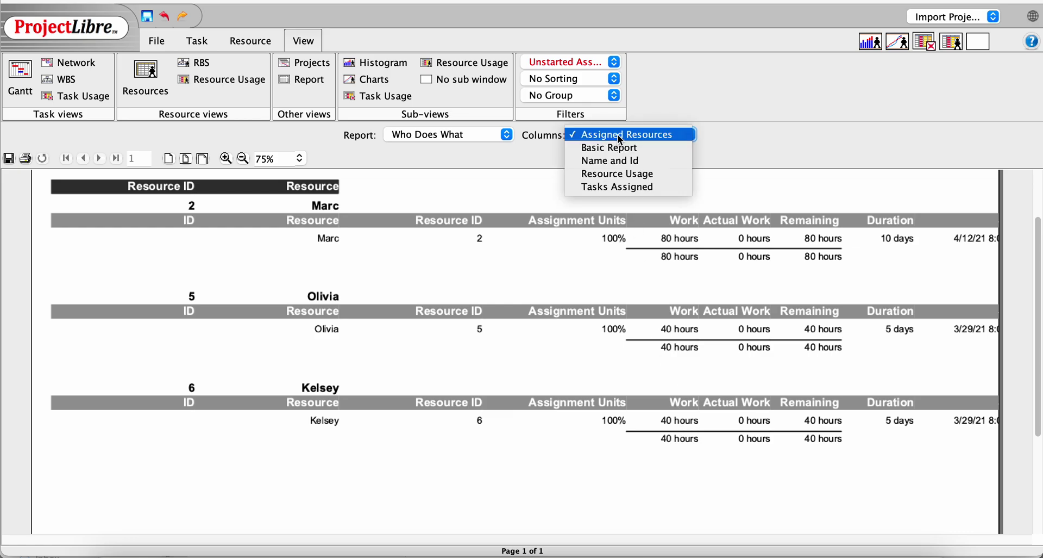
pyautogui.click(619, 159)
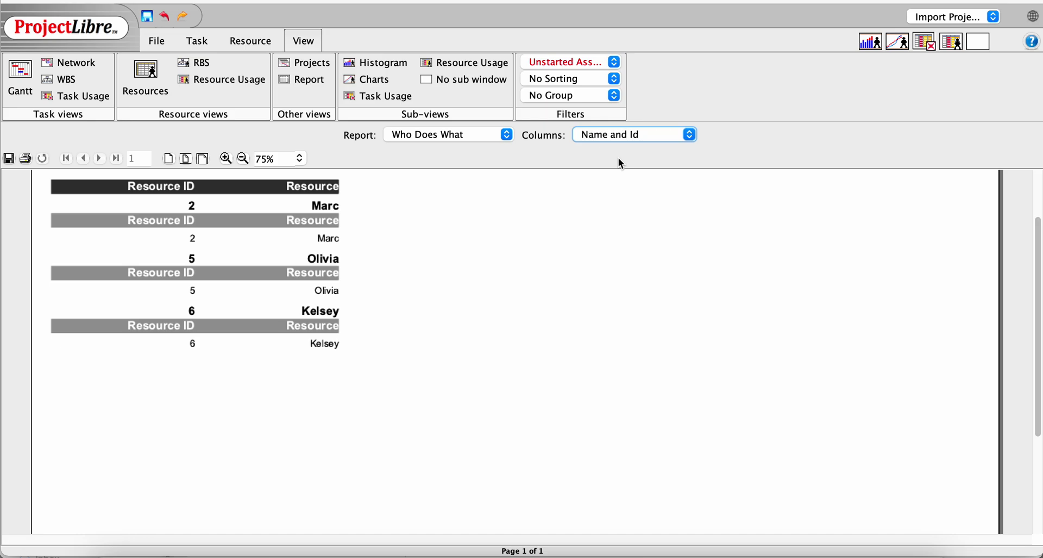
# - Switch the columns to Resource Usage, then to Tasks Assigned
pyautogui.click(612, 135)
pyautogui.click(611, 146)
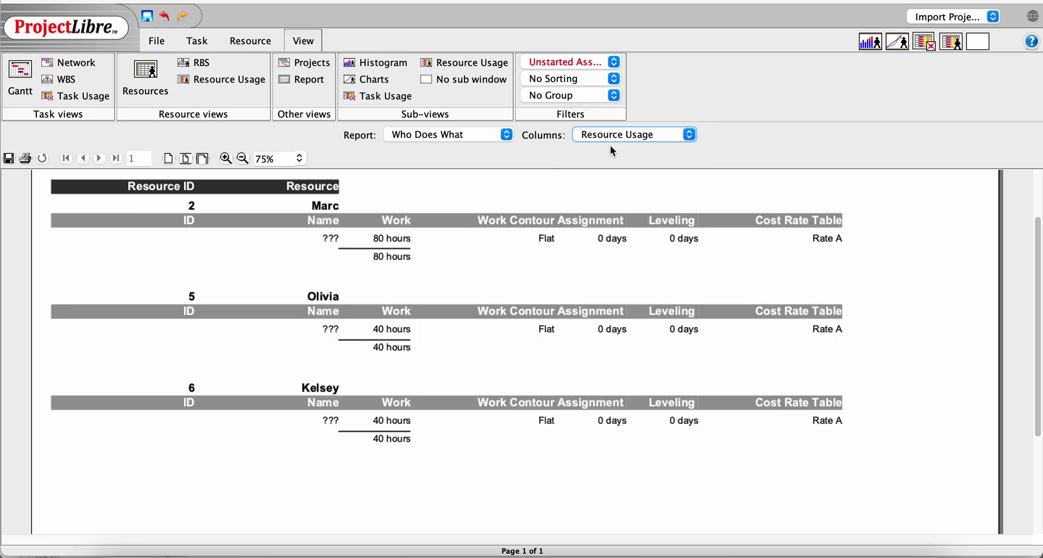
pyautogui.click(611, 135)
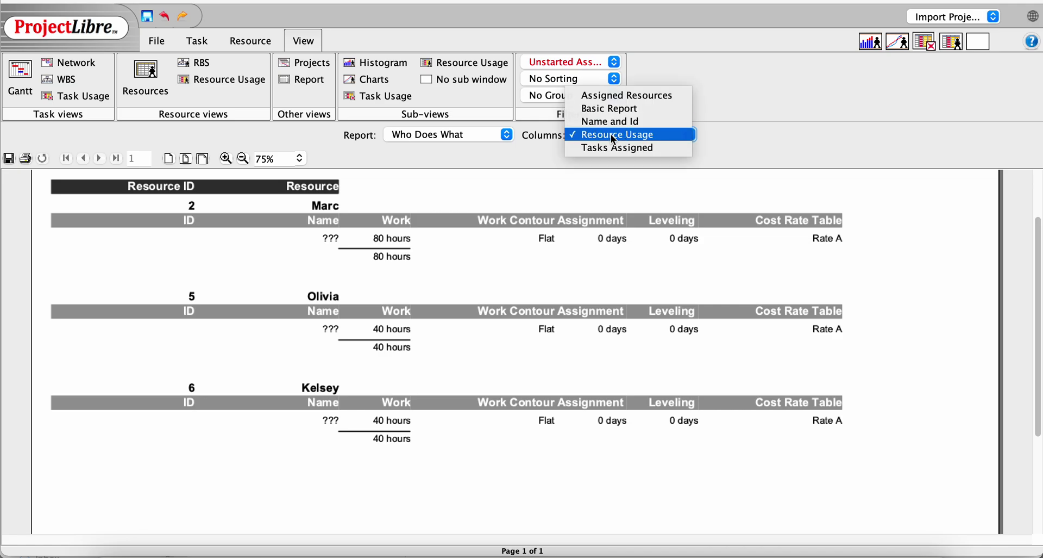
pyautogui.click(610, 149)
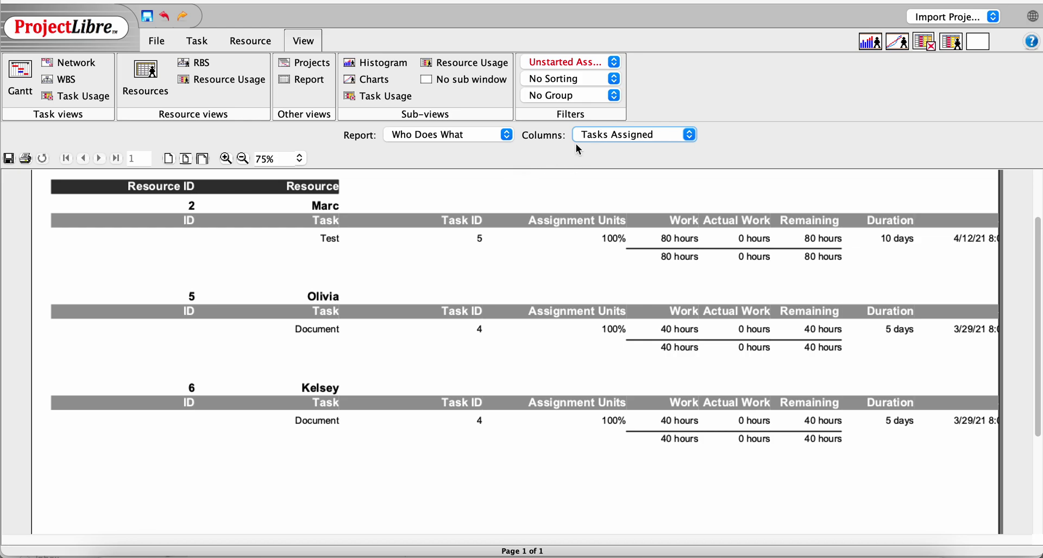
# - Apply the Work Complete filter so only resource 3's Design assignment remains, other lists unchanged
pyautogui.click(573, 62)
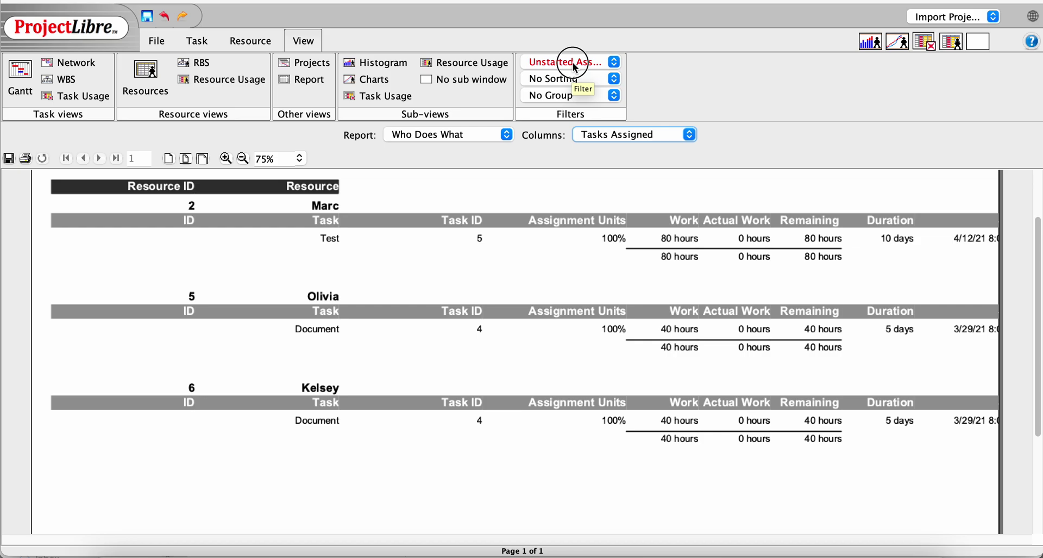
pyautogui.click(577, 76)
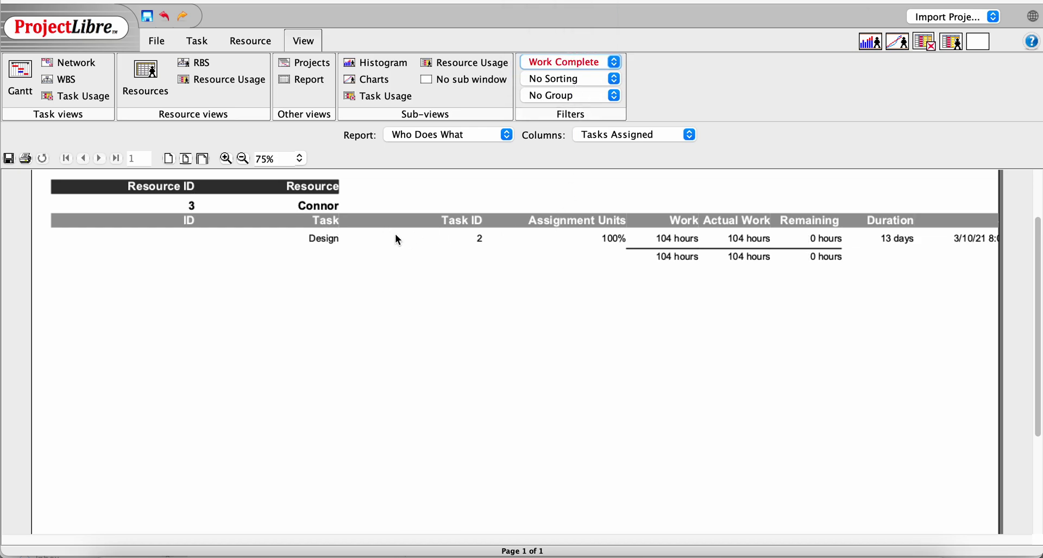
pyautogui.click(439, 133)
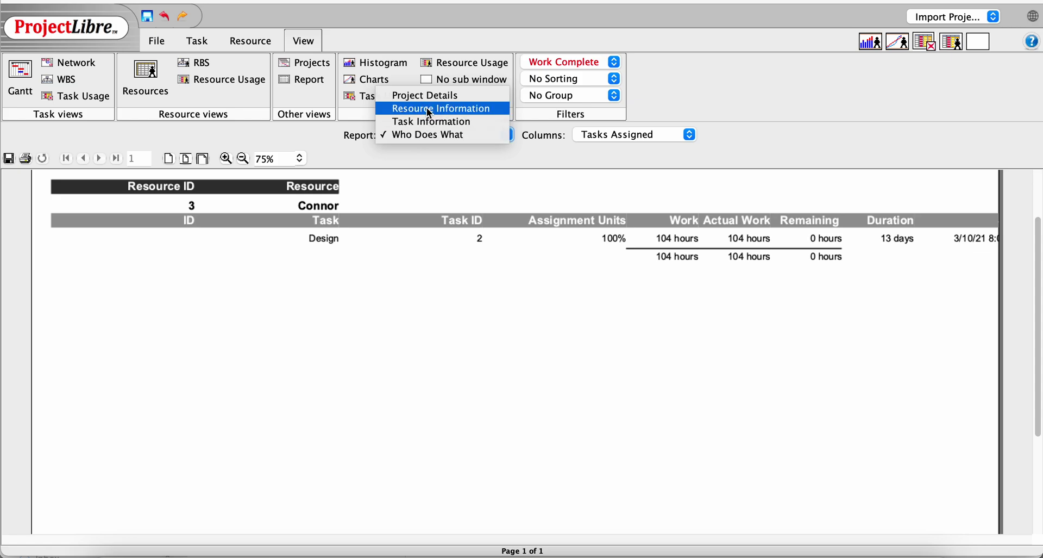
pyautogui.click(434, 162)
pyautogui.click(602, 136)
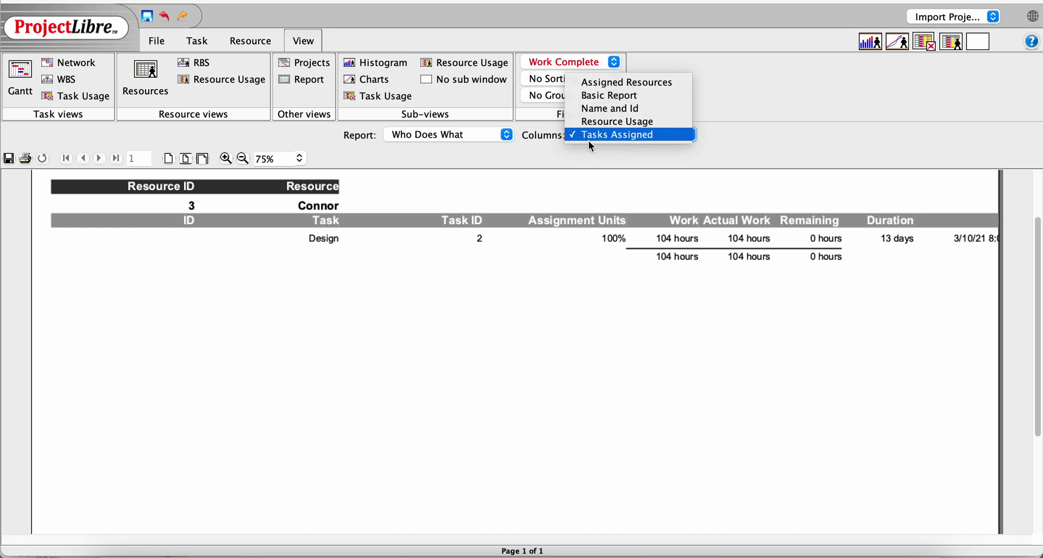
pyautogui.click(580, 161)
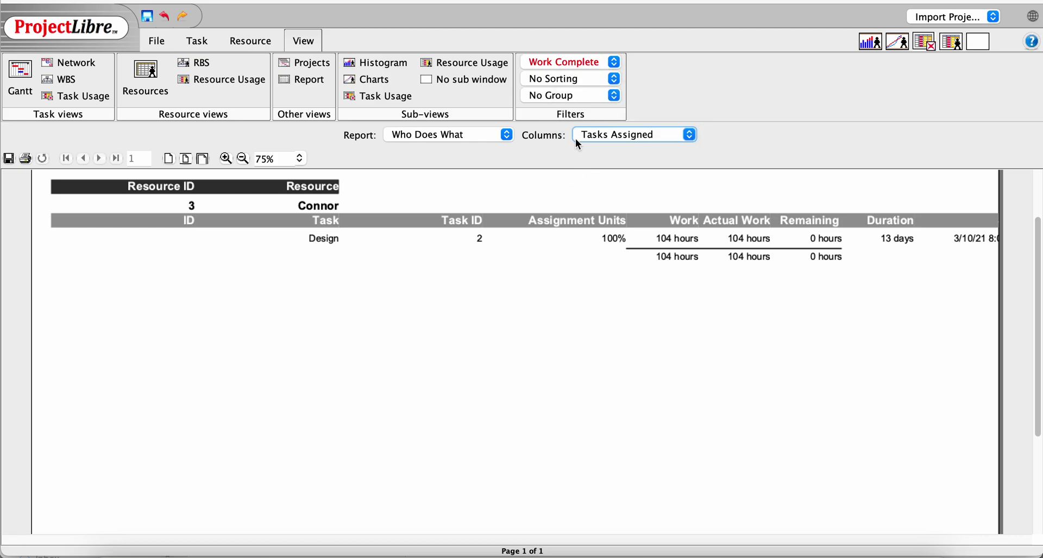
pyautogui.click(561, 60)
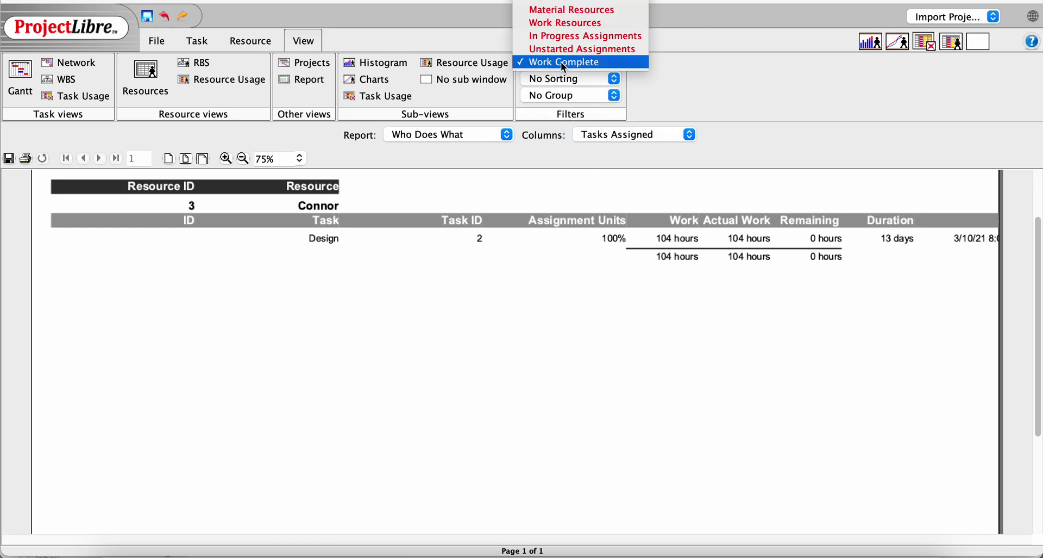
pyautogui.click(738, 70)
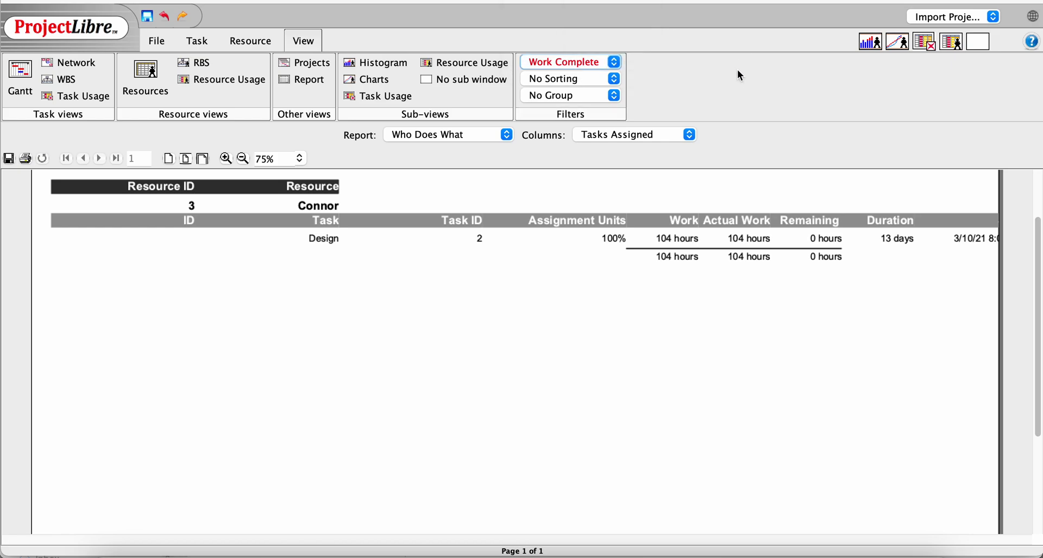